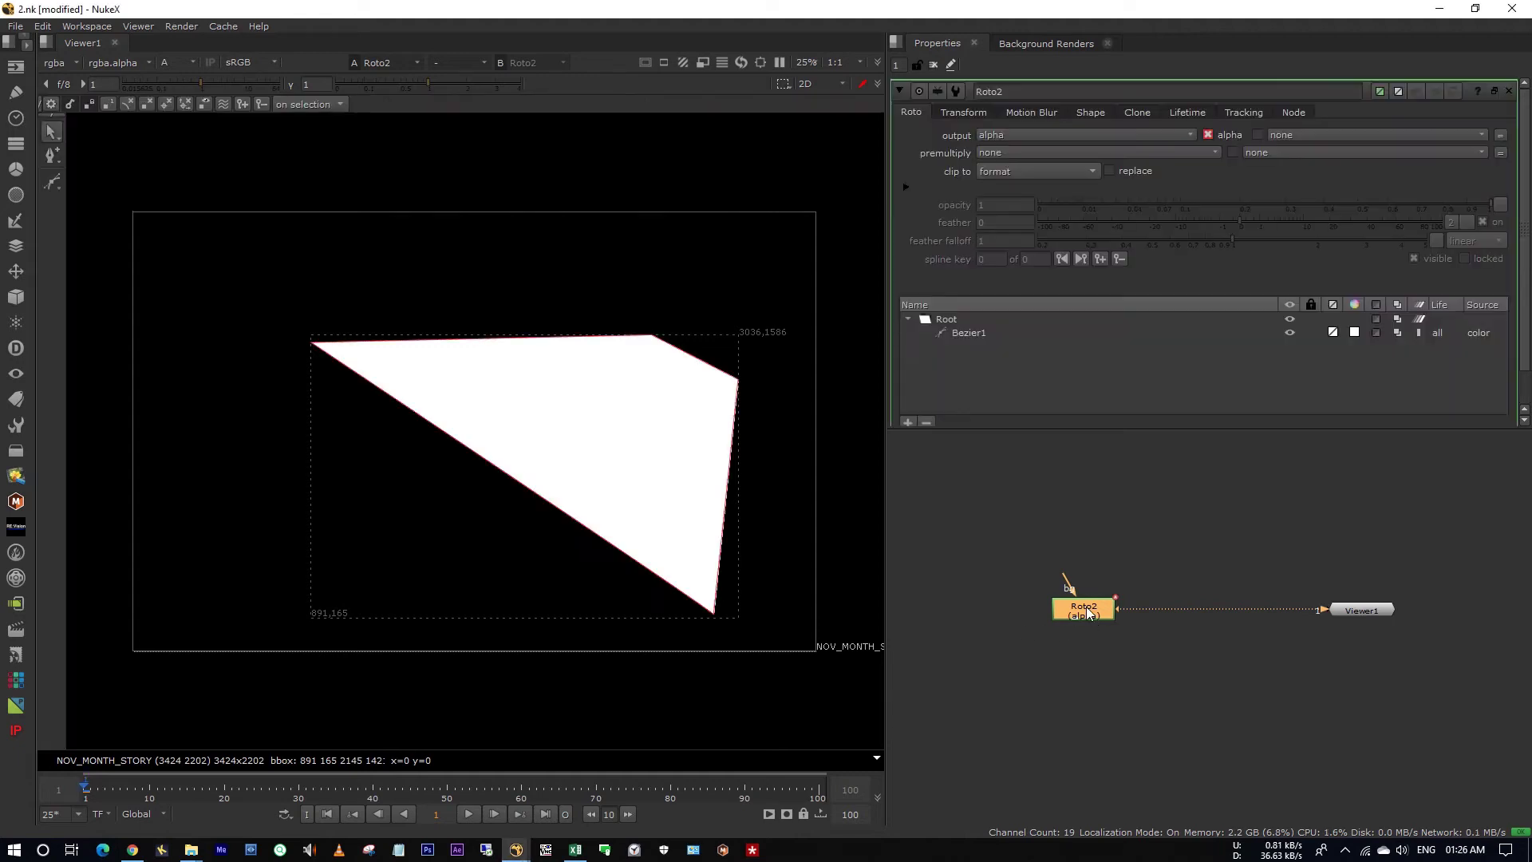
- Add a fast Erode node under Roto2, try a dilate size of 100, then undo it
key(Tab)
text(erode)
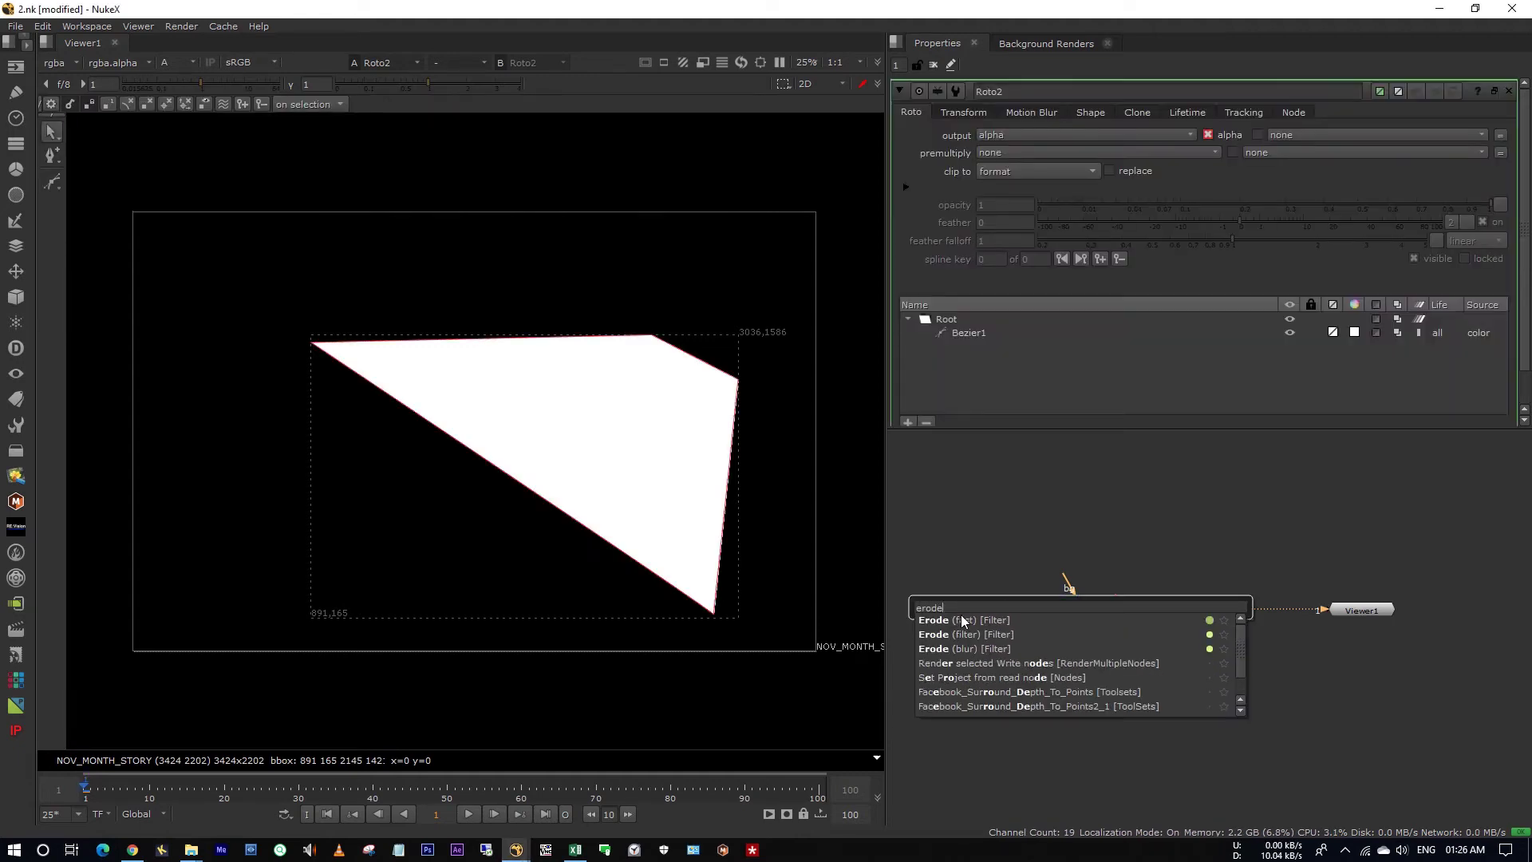
click(962, 620)
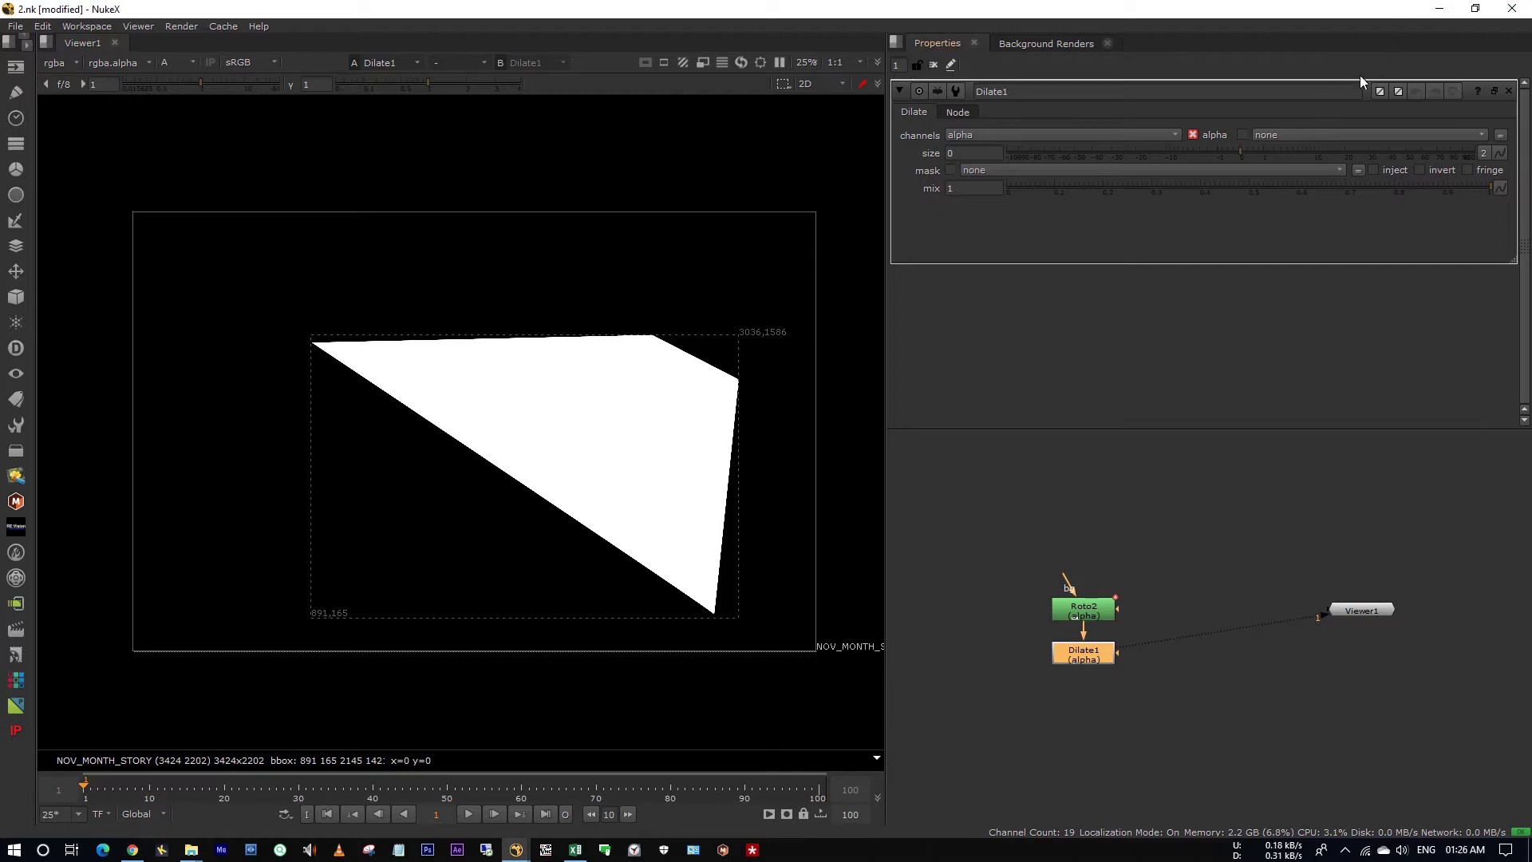
drag(1243, 151, 1481, 159)
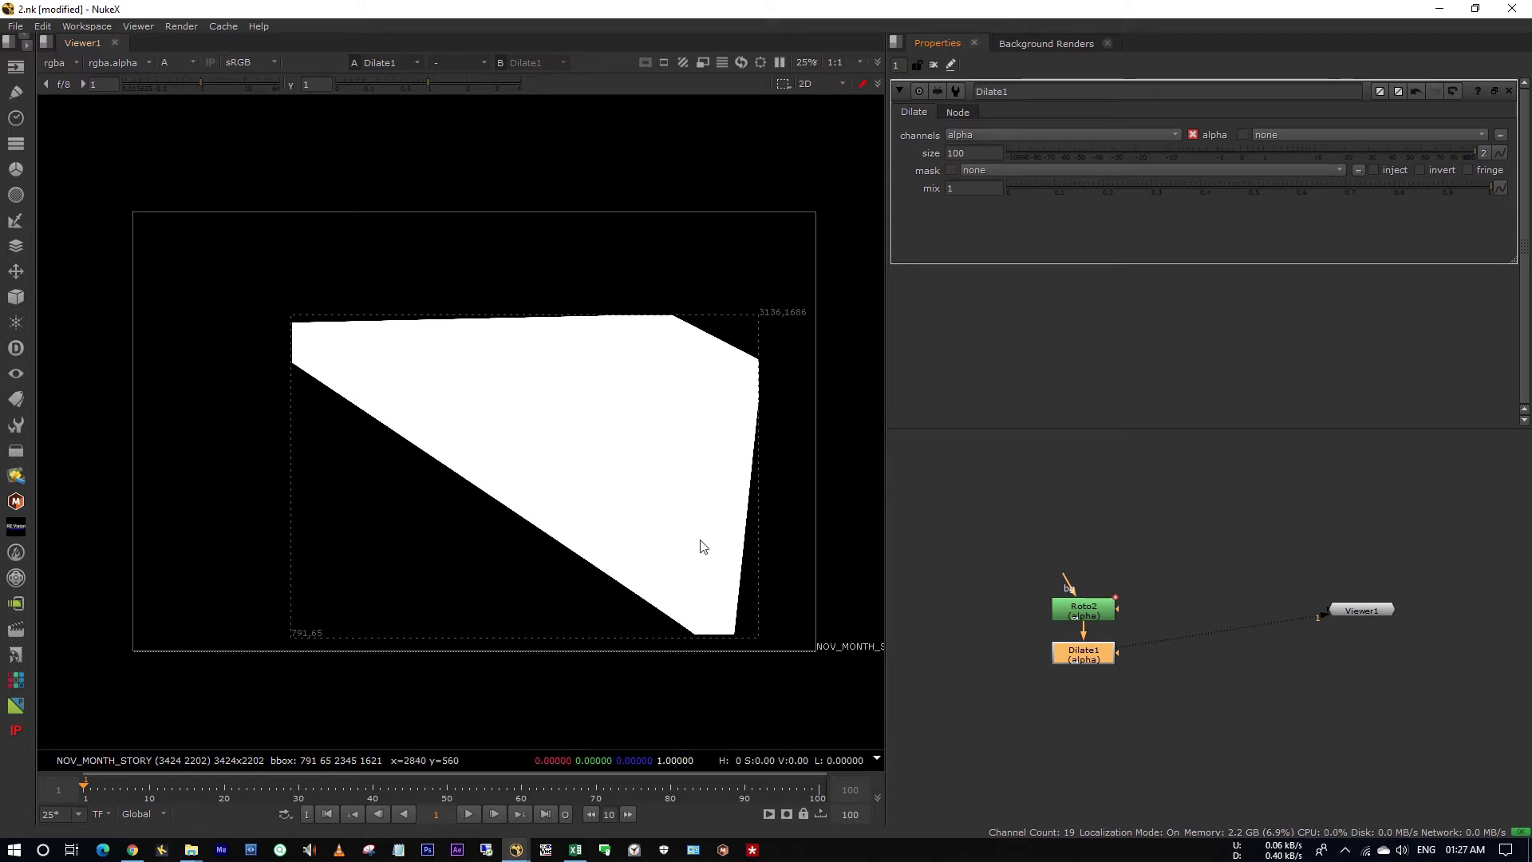
key(ctrl+z)
- Zoom in on the matte's corner pixels and sample their average alpha
scroll(721, 615, up, 10)
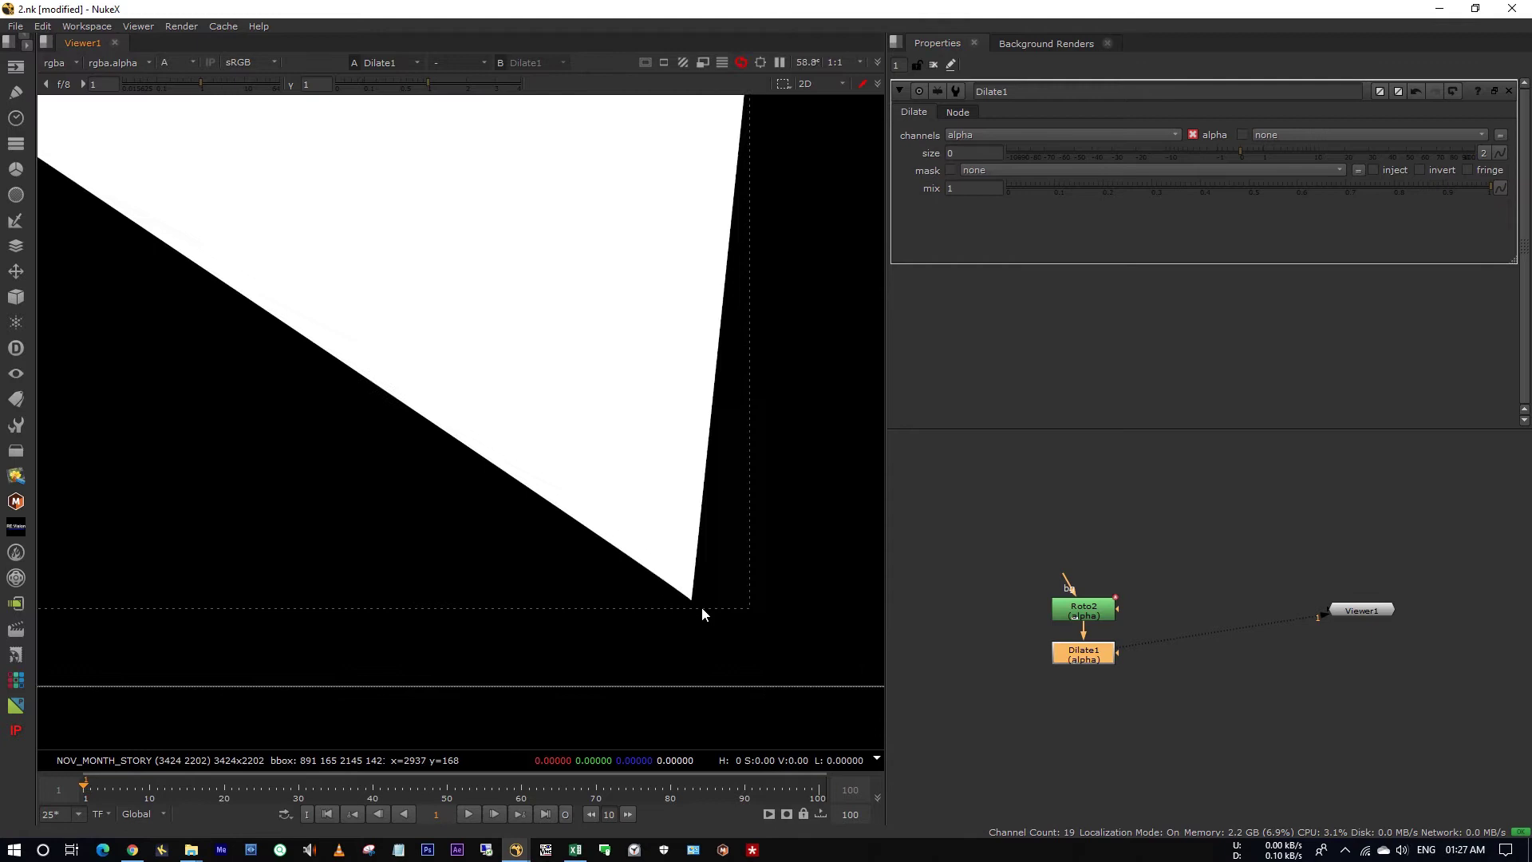
scroll(680, 581, up, 6)
middle_drag(776, 614, 461, 563)
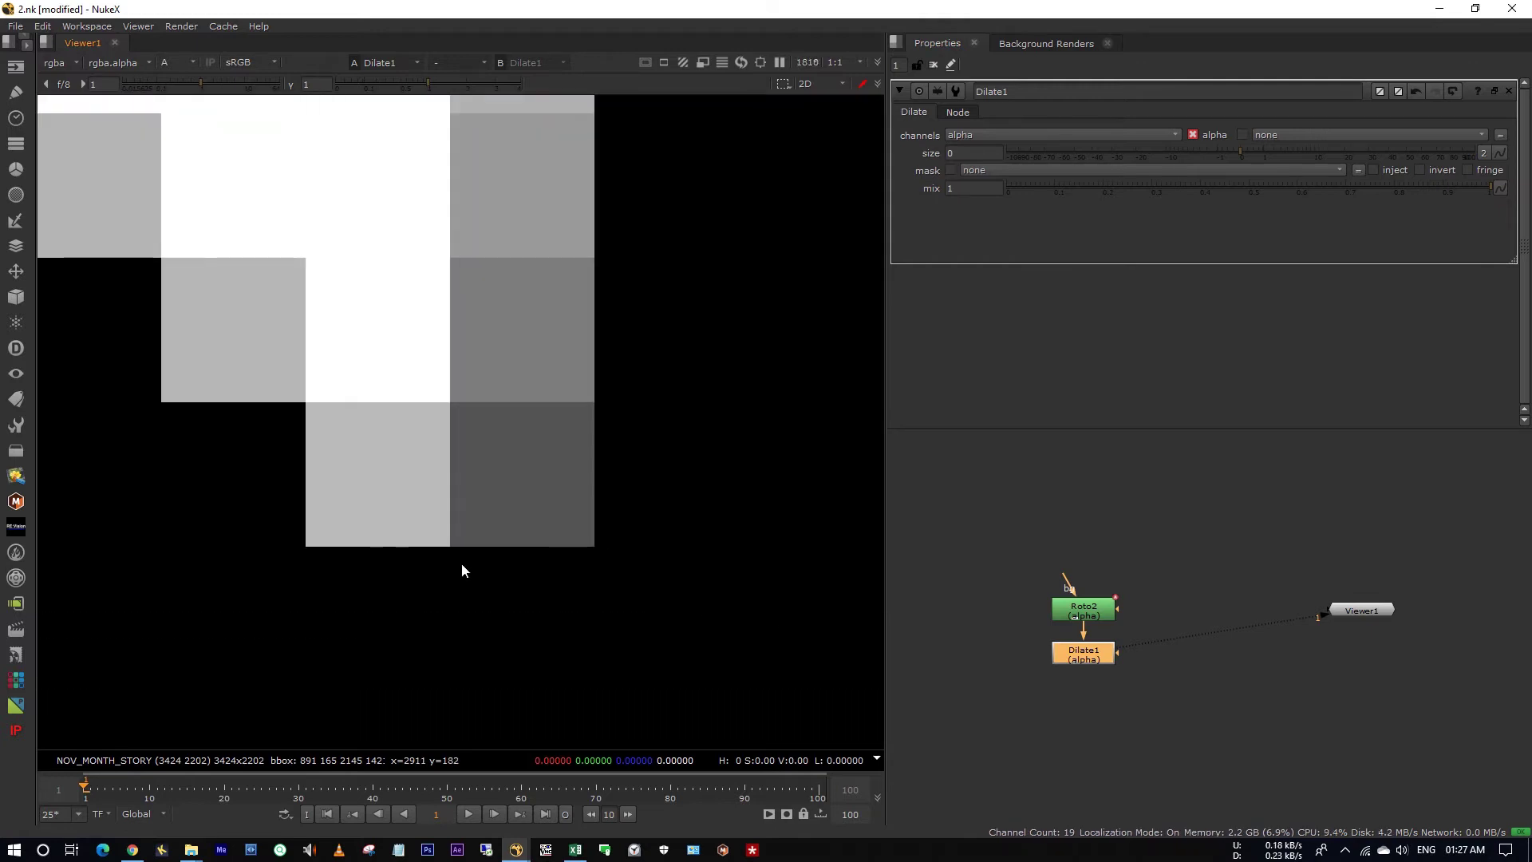
ctrl+shift+drag(366, 438, 560, 515)
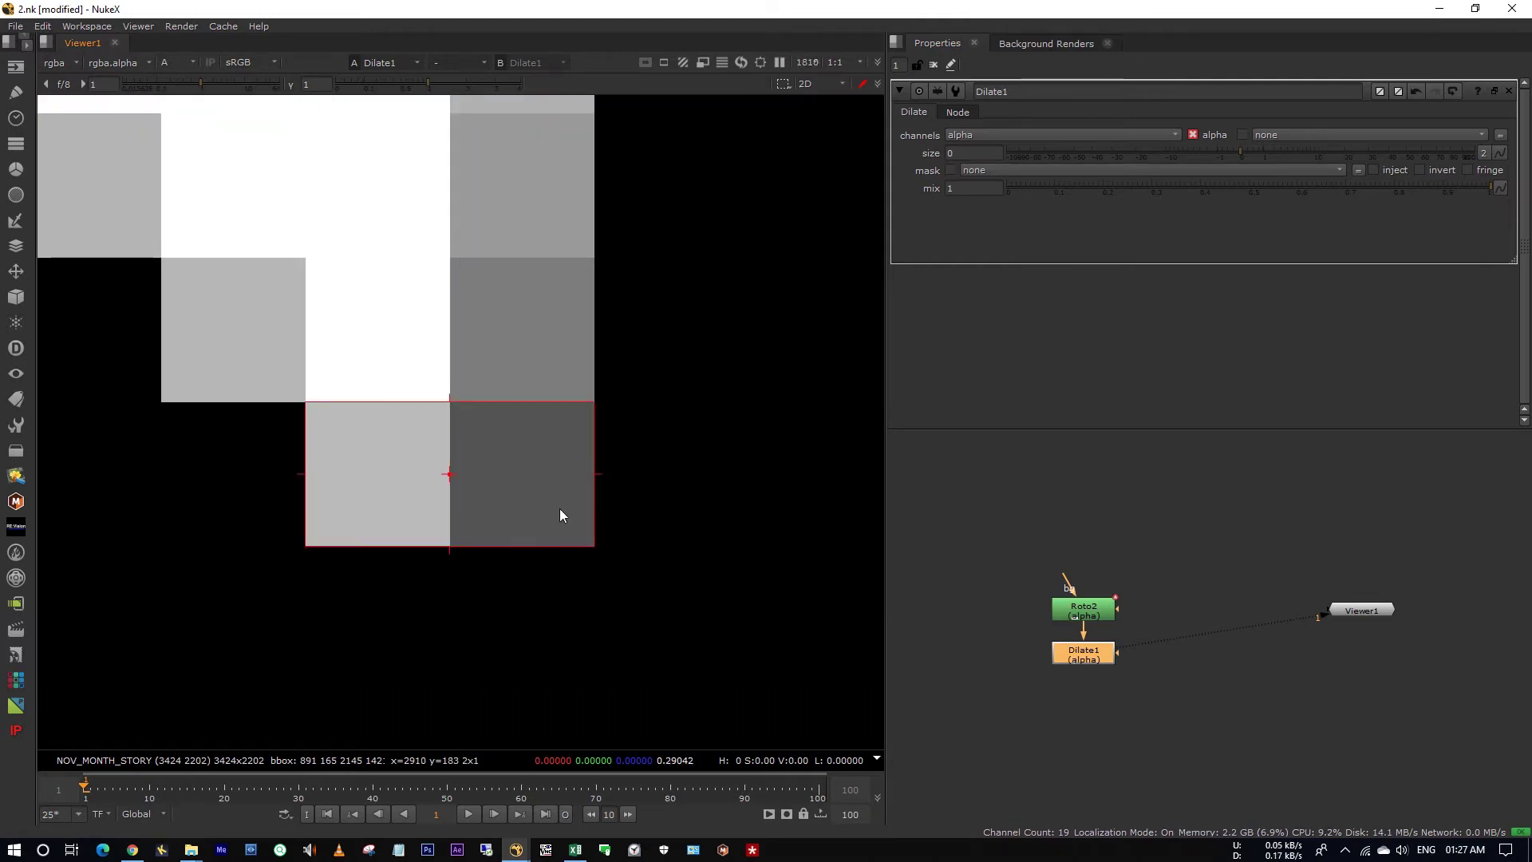
scroll(539, 342, down, 3)
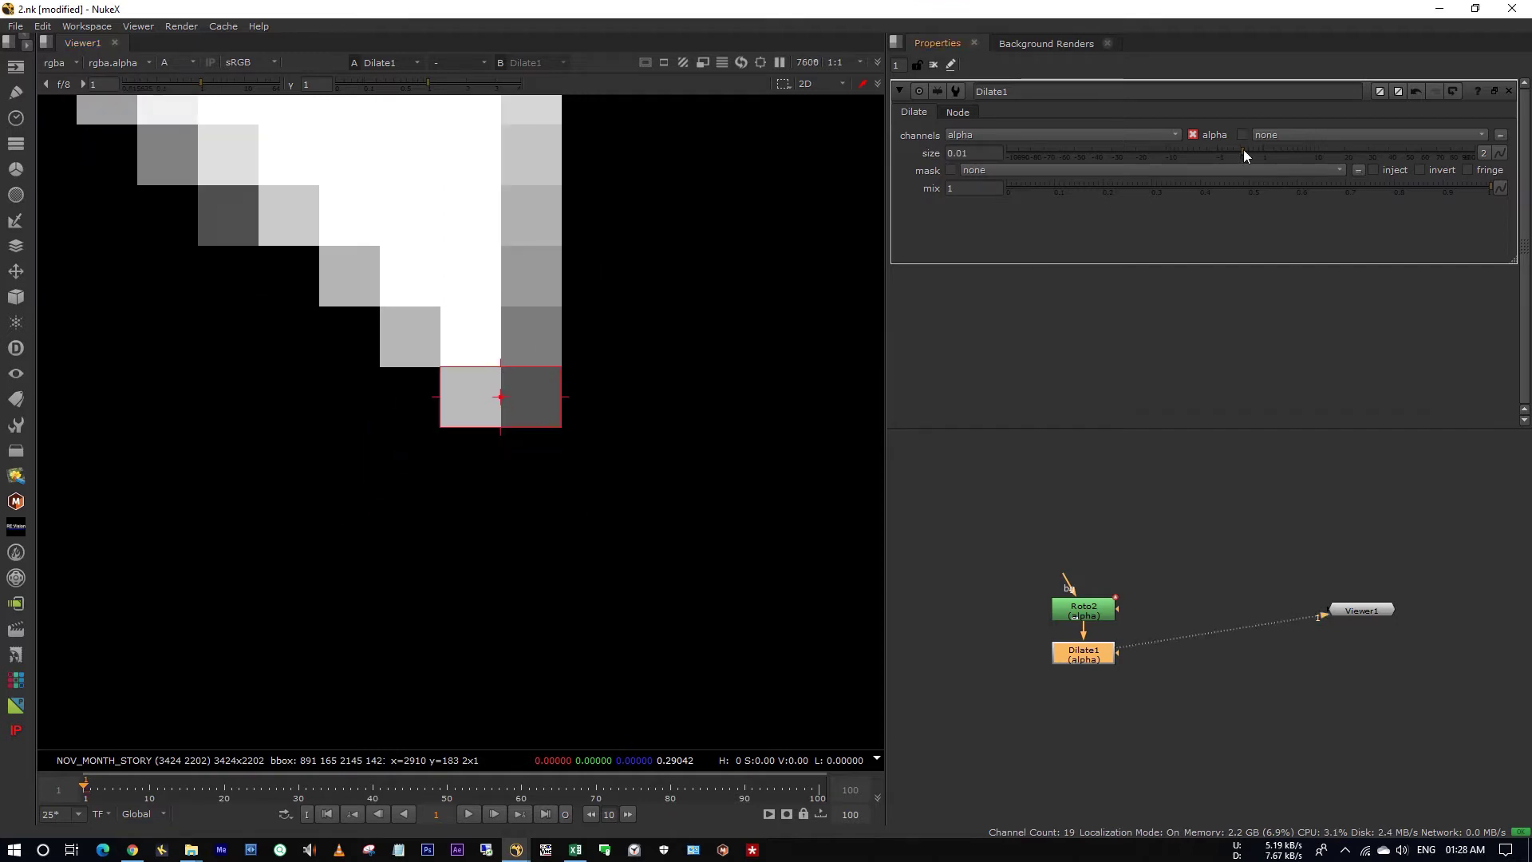
- Try dilate sizes of about 2 and then 10 on Dilate1
drag(1244, 150, 1287, 147)
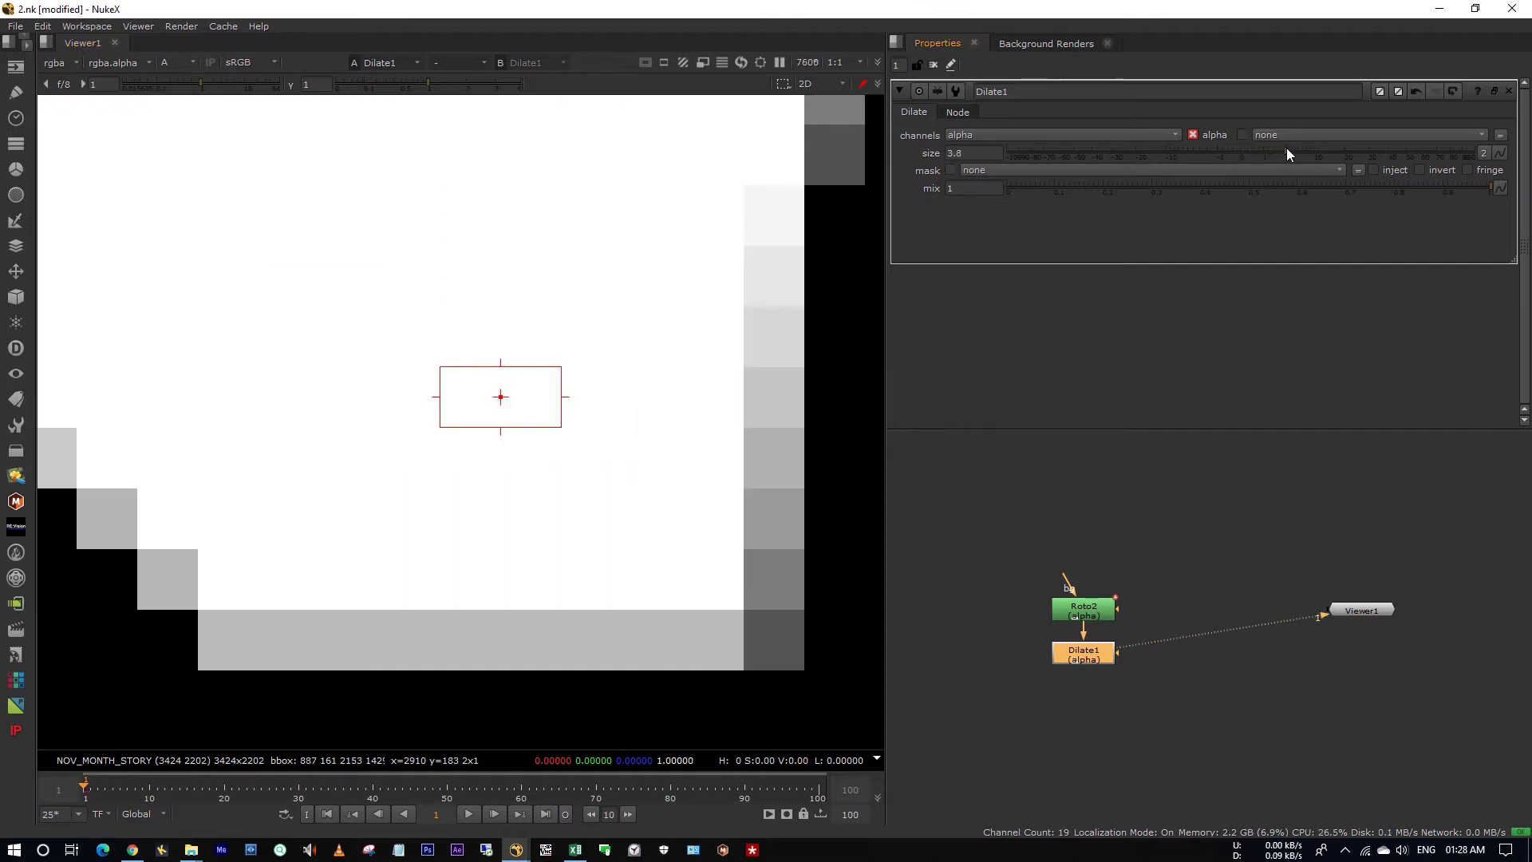
scroll(573, 395, down, 10)
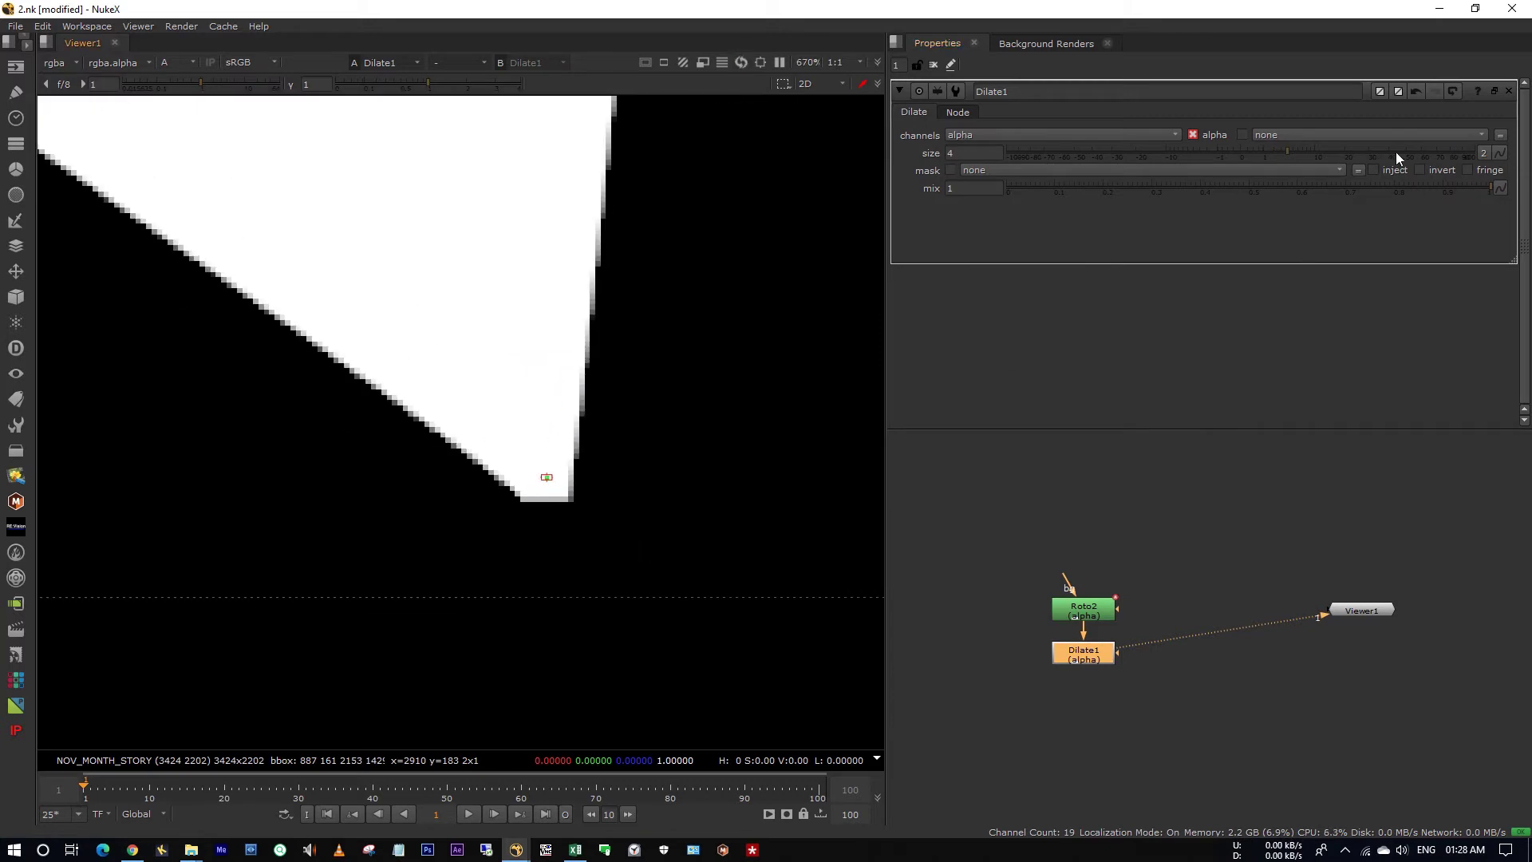
drag(1299, 150, 1369, 151)
scroll(567, 356, down, 5)
scroll(591, 523, down, 6)
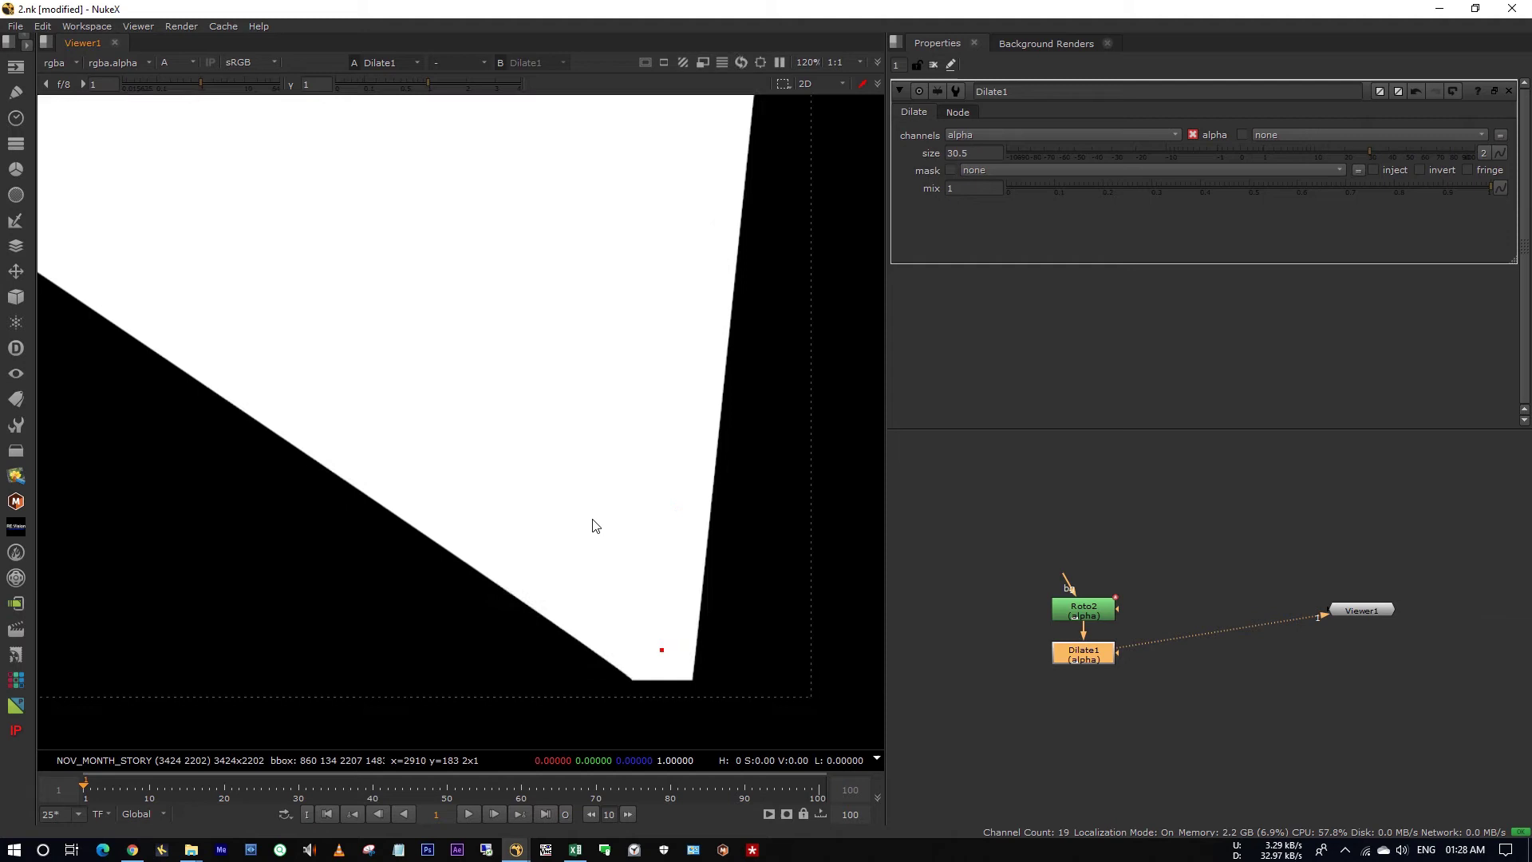
scroll(255, 371, up, 4)
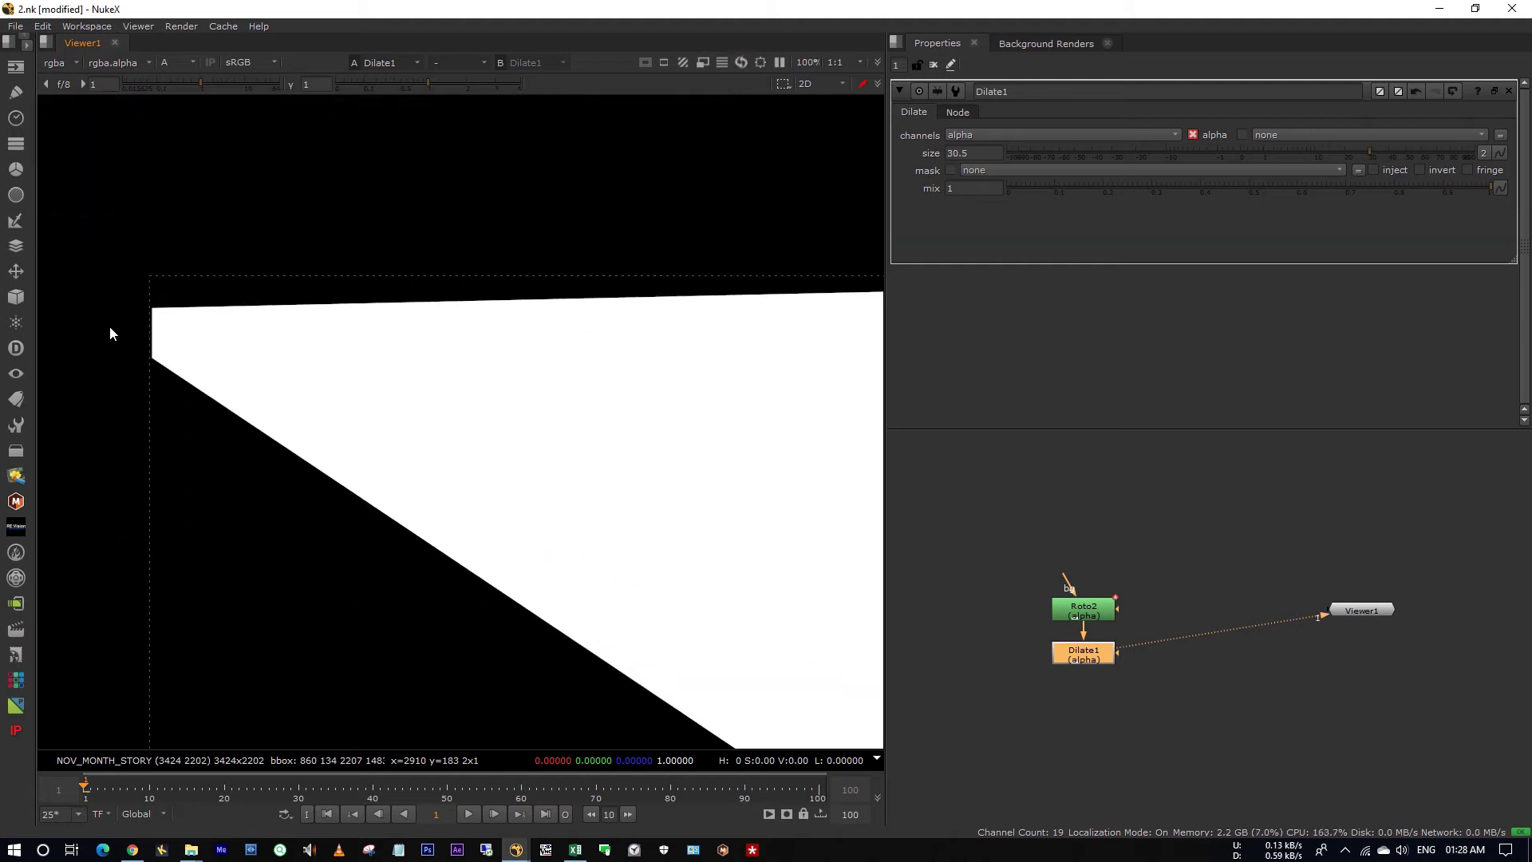
- Disable the Dilate1 node and dismiss an abandoned erode node search
scroll(324, 359, down, 4)
key(ctrl+z)
key(ctrl+z)
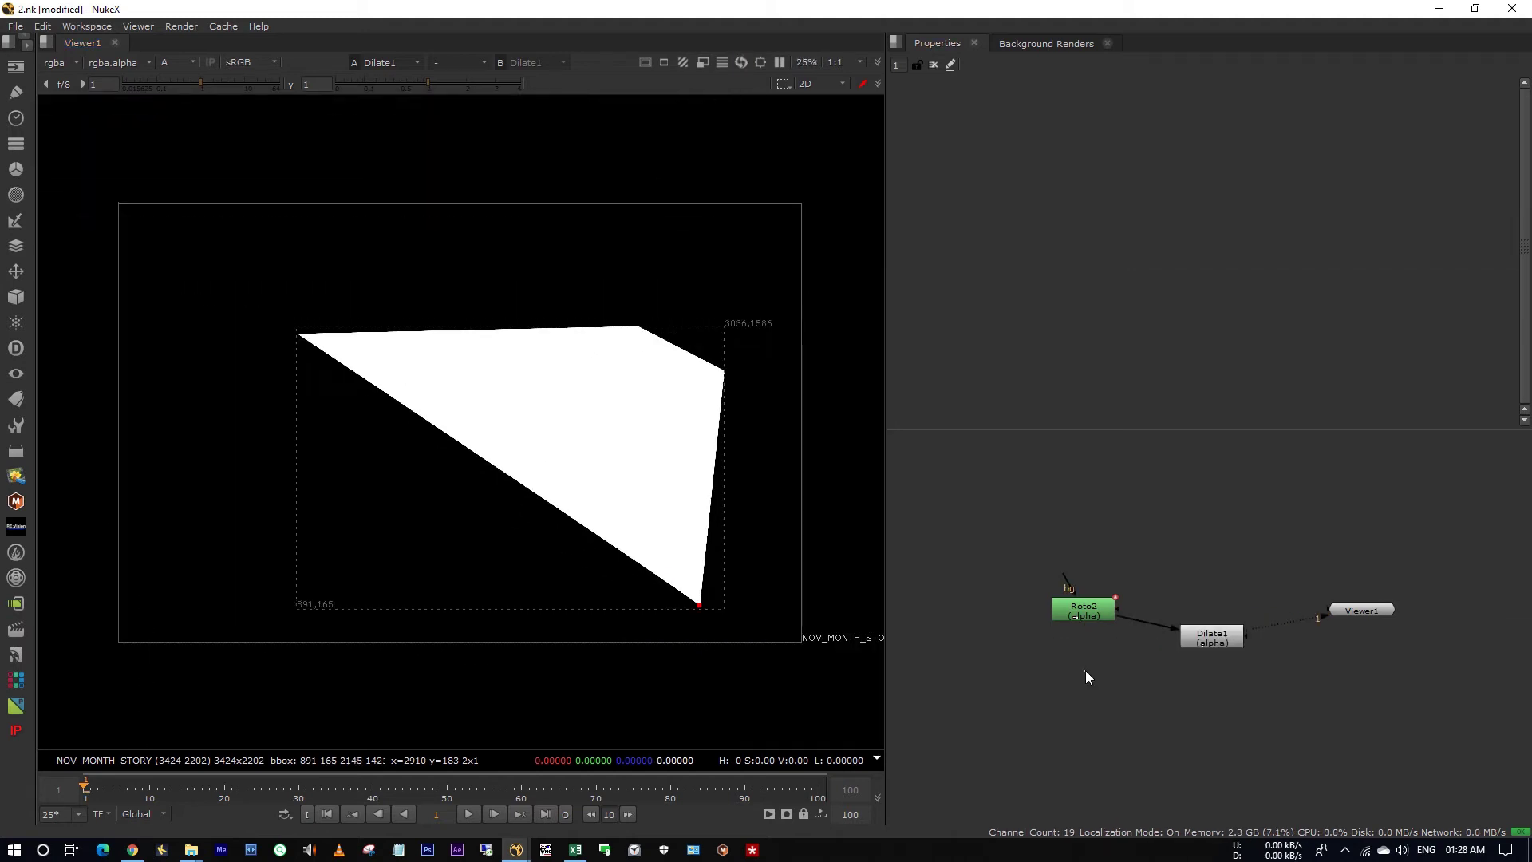
key(Tab)
text(erode)
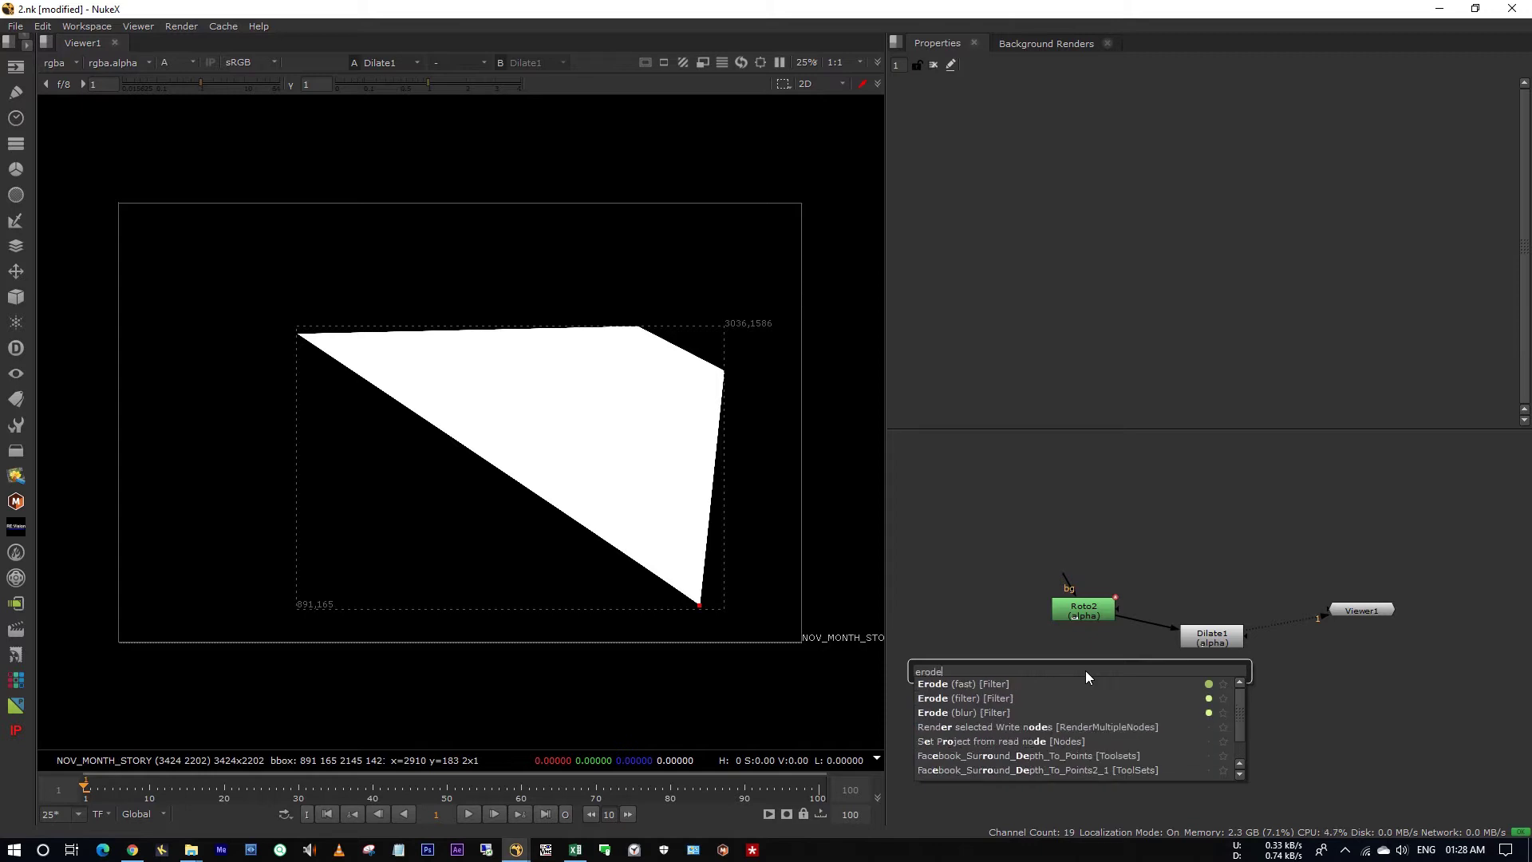
key(Escape)
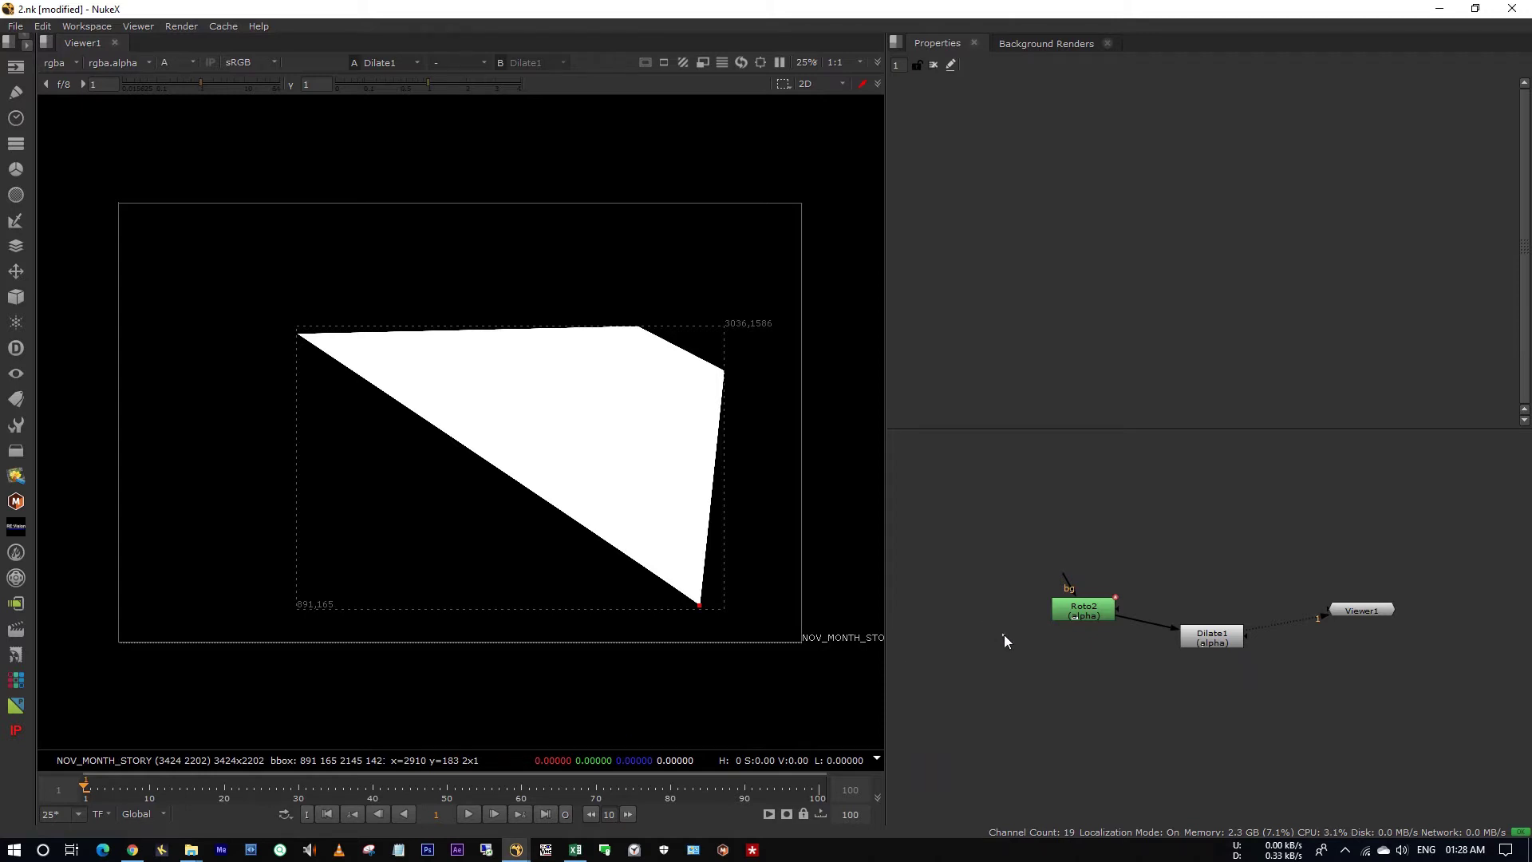
- Add an EdgeExtend node fed by Roto2, view it, and set blur slices to 10
key(Tab)
text(edge)
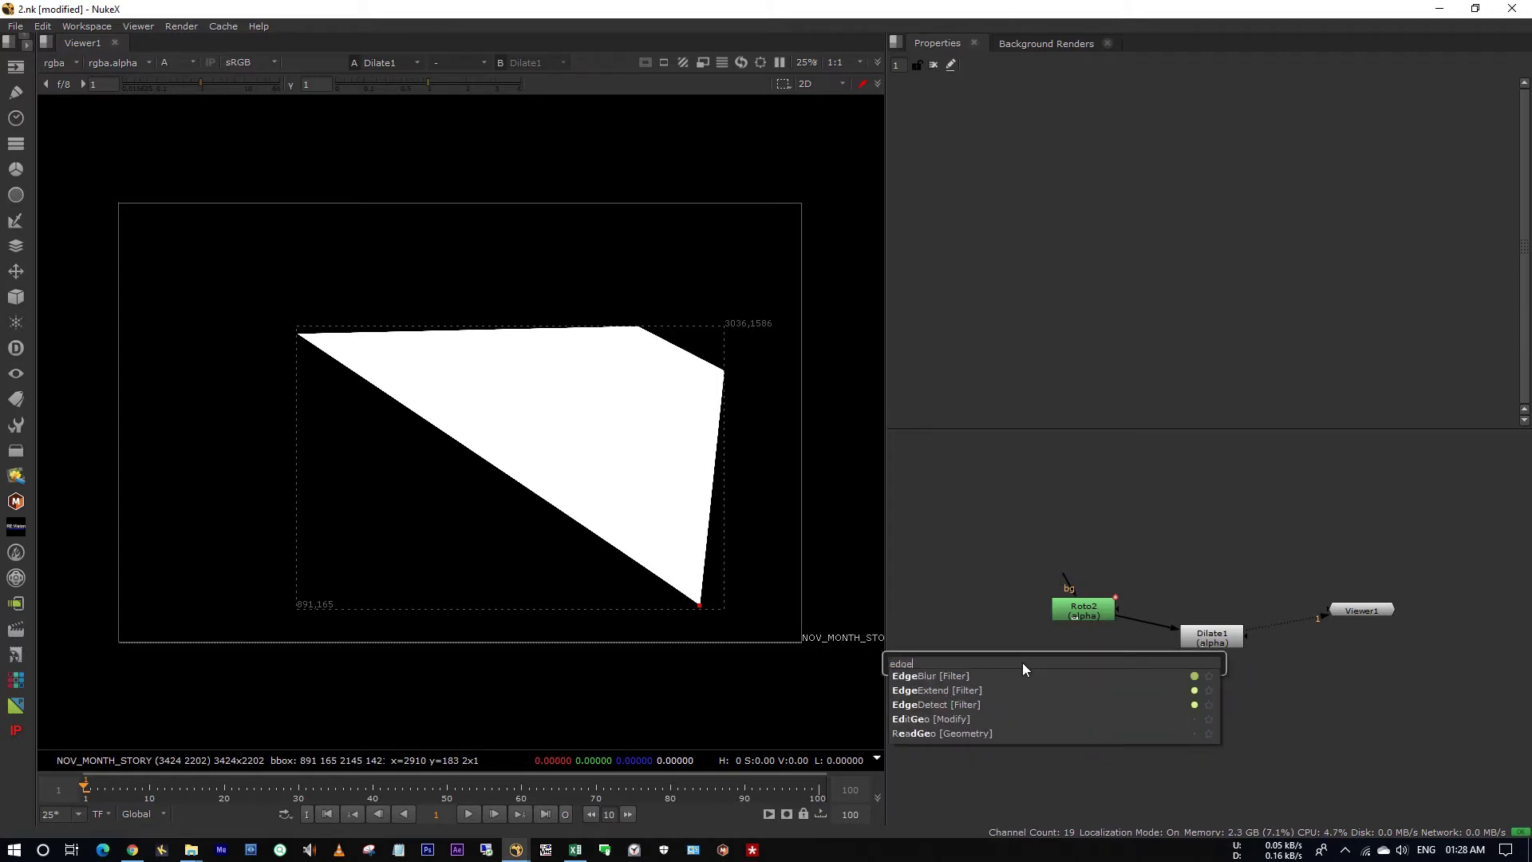
key(Return)
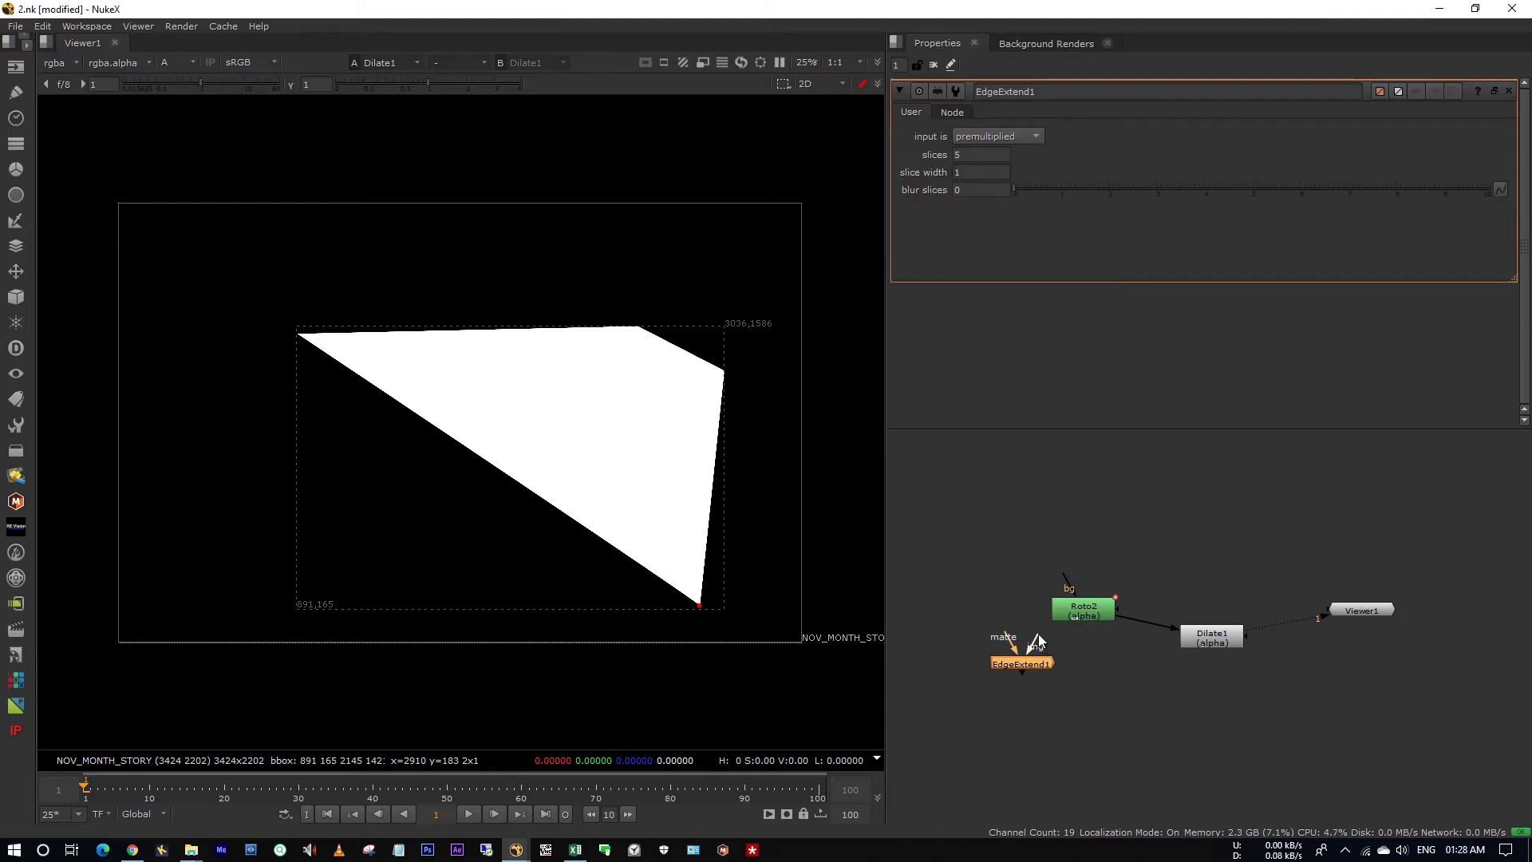
drag(1039, 641, 1099, 695)
key(1)
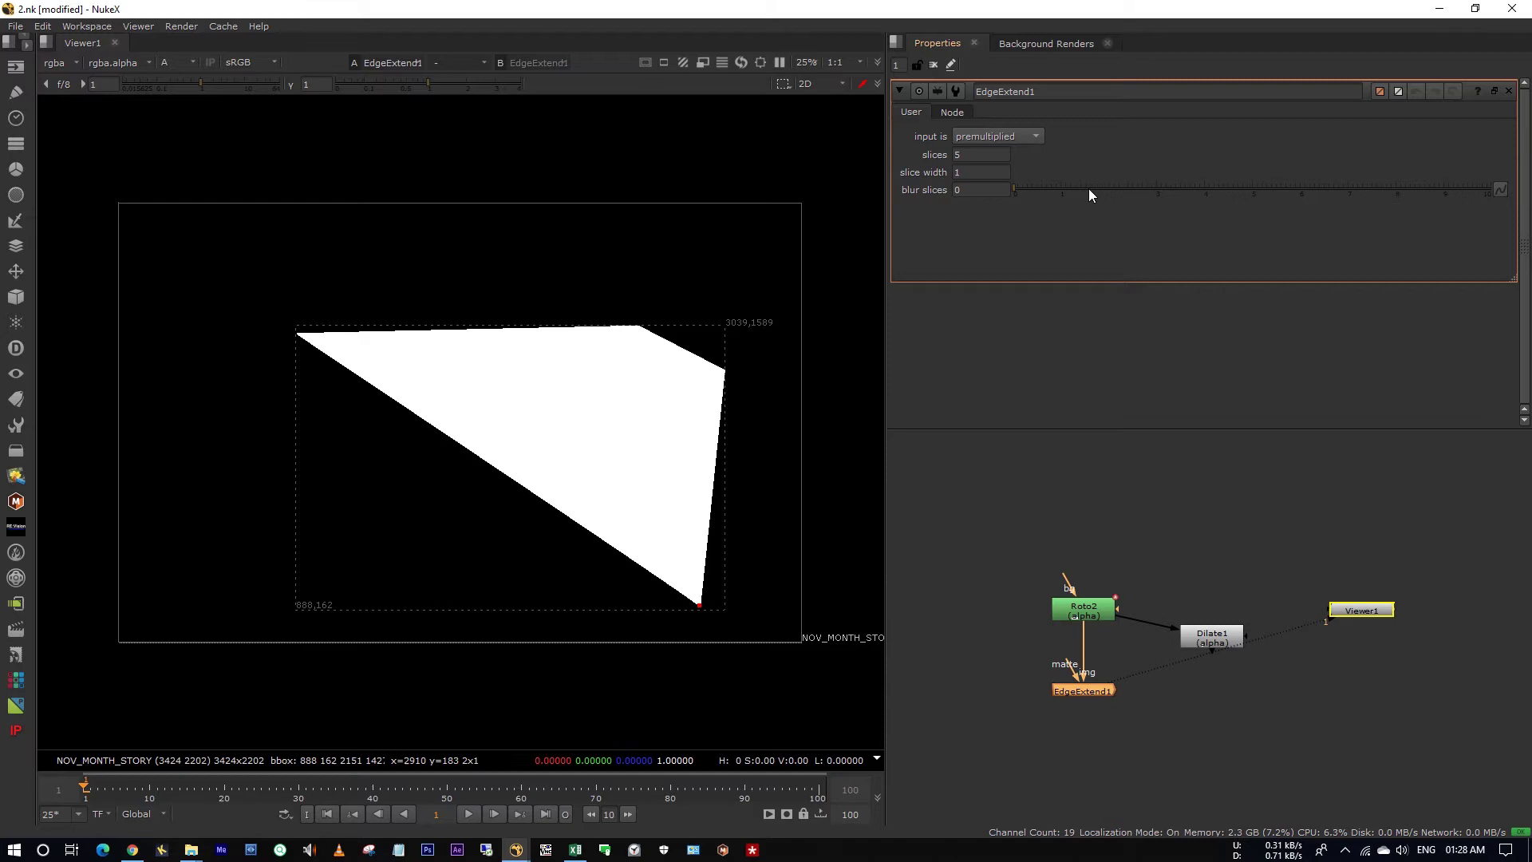
drag(1088, 194, 1489, 190)
scroll(702, 650, up, 8)
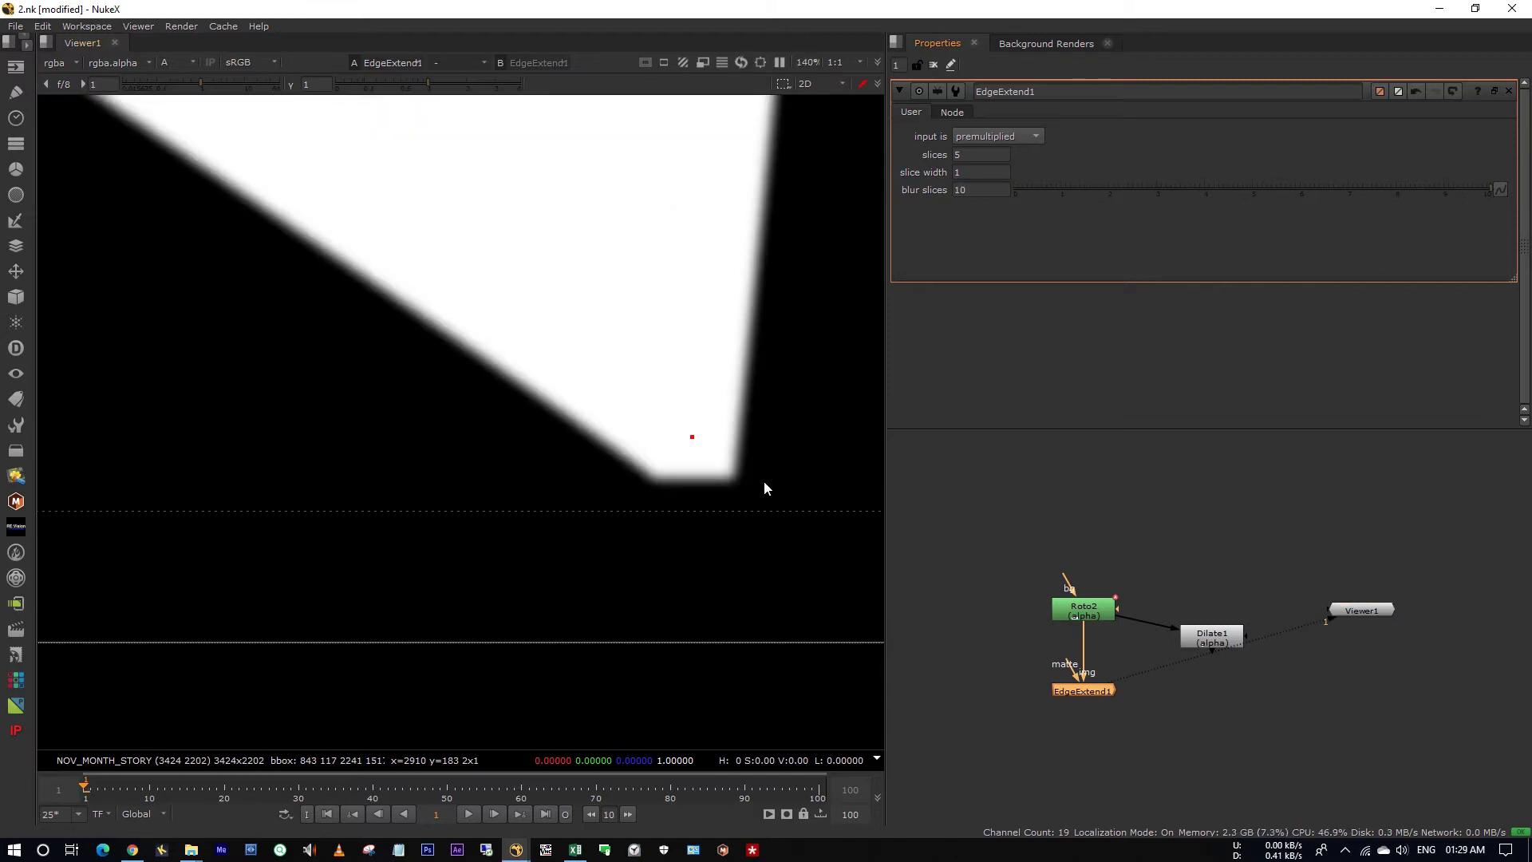
scroll(719, 493, down, 8)
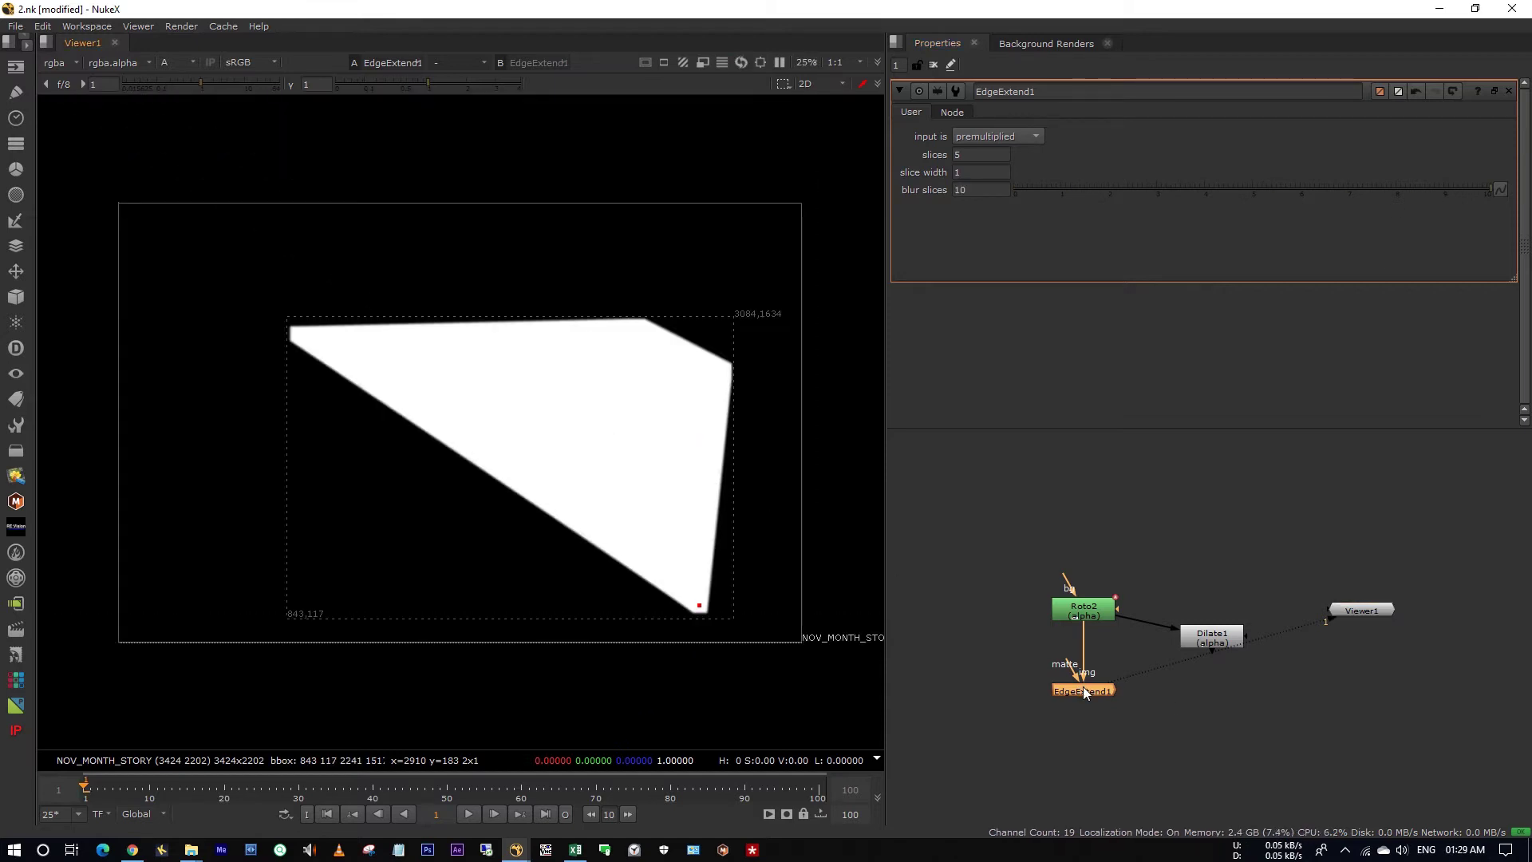
- Delete the EdgeExtend1 and Dilate1 test nodes, then open Roto2's properties and deselect Bezier1
key(Delete)
key(Delete)
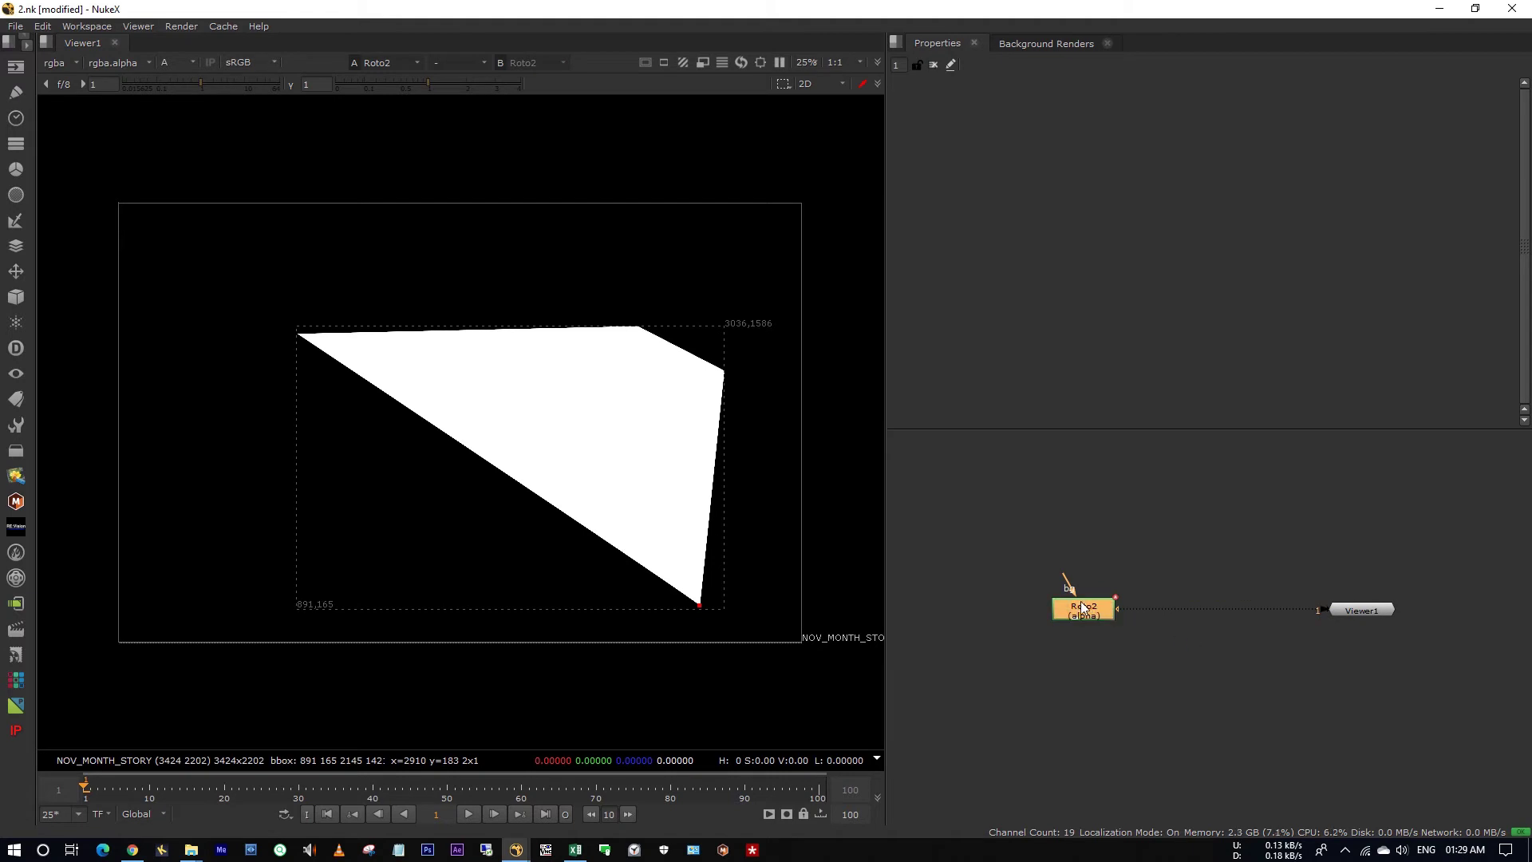
double_click(1082, 608)
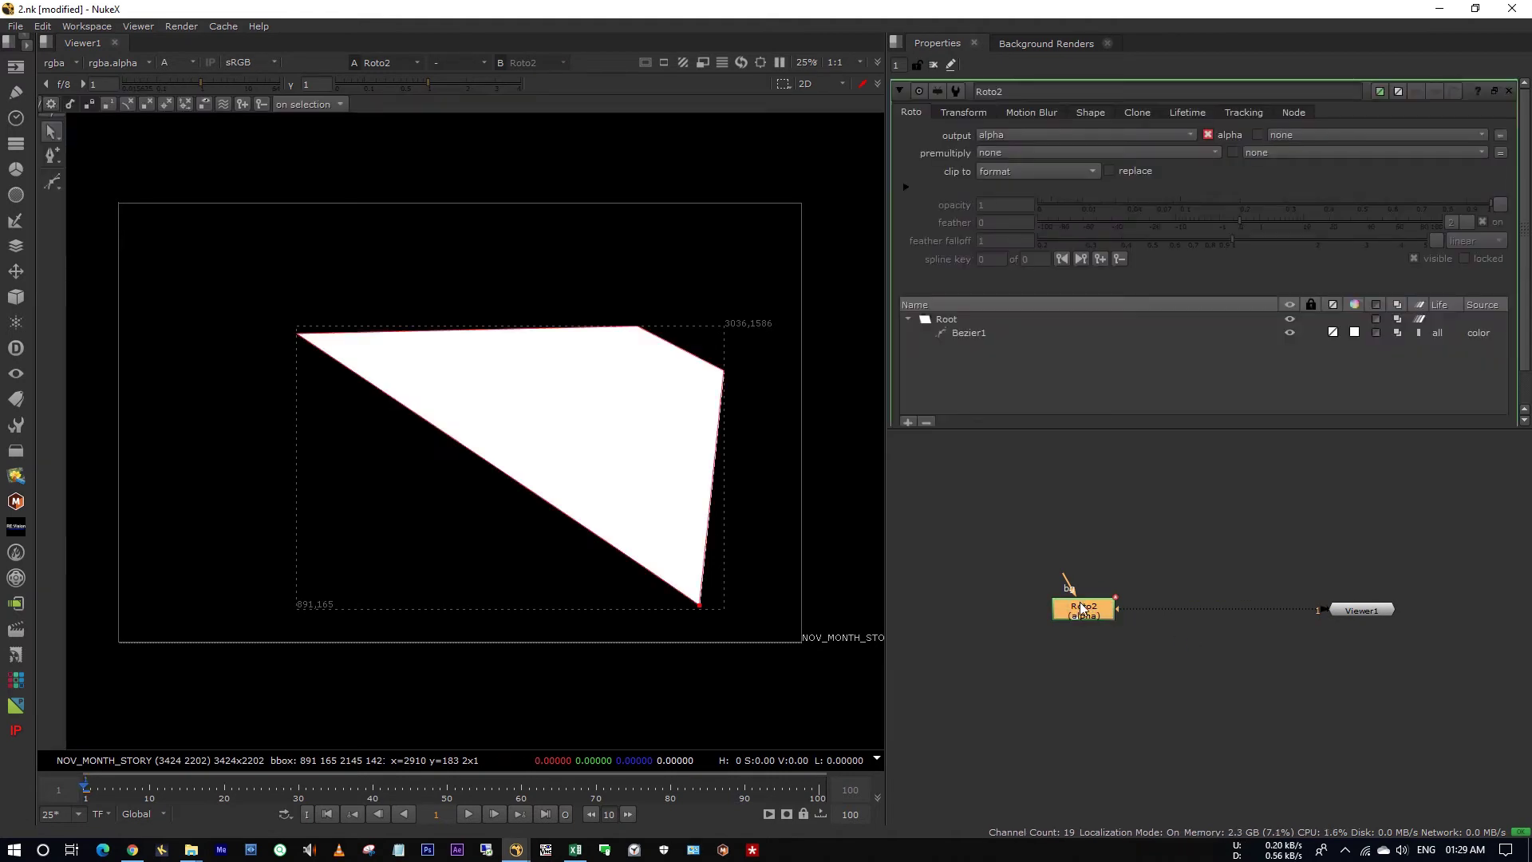
click(980, 331)
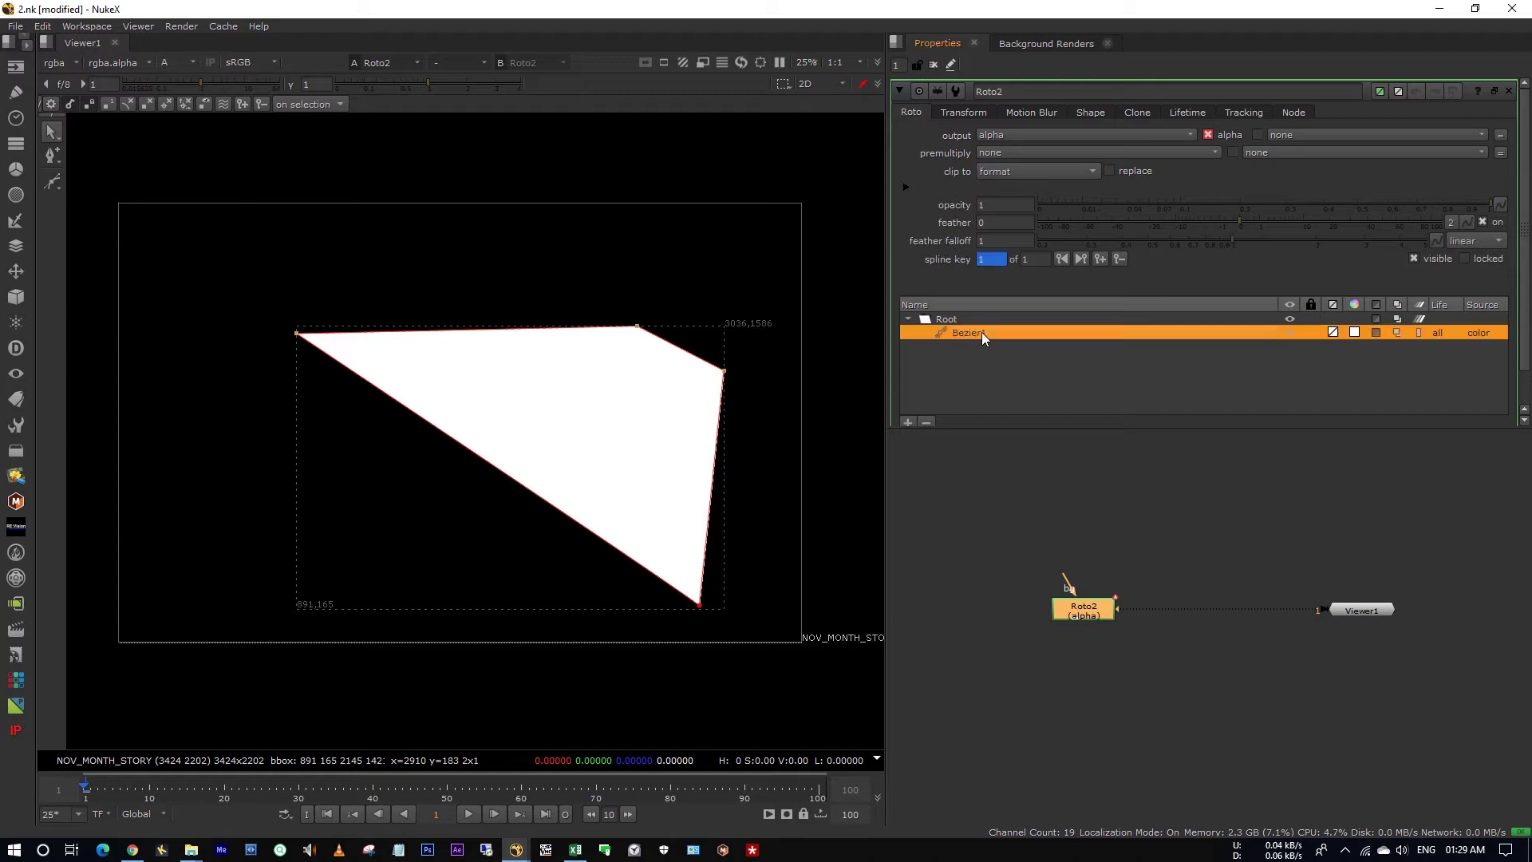
click(983, 352)
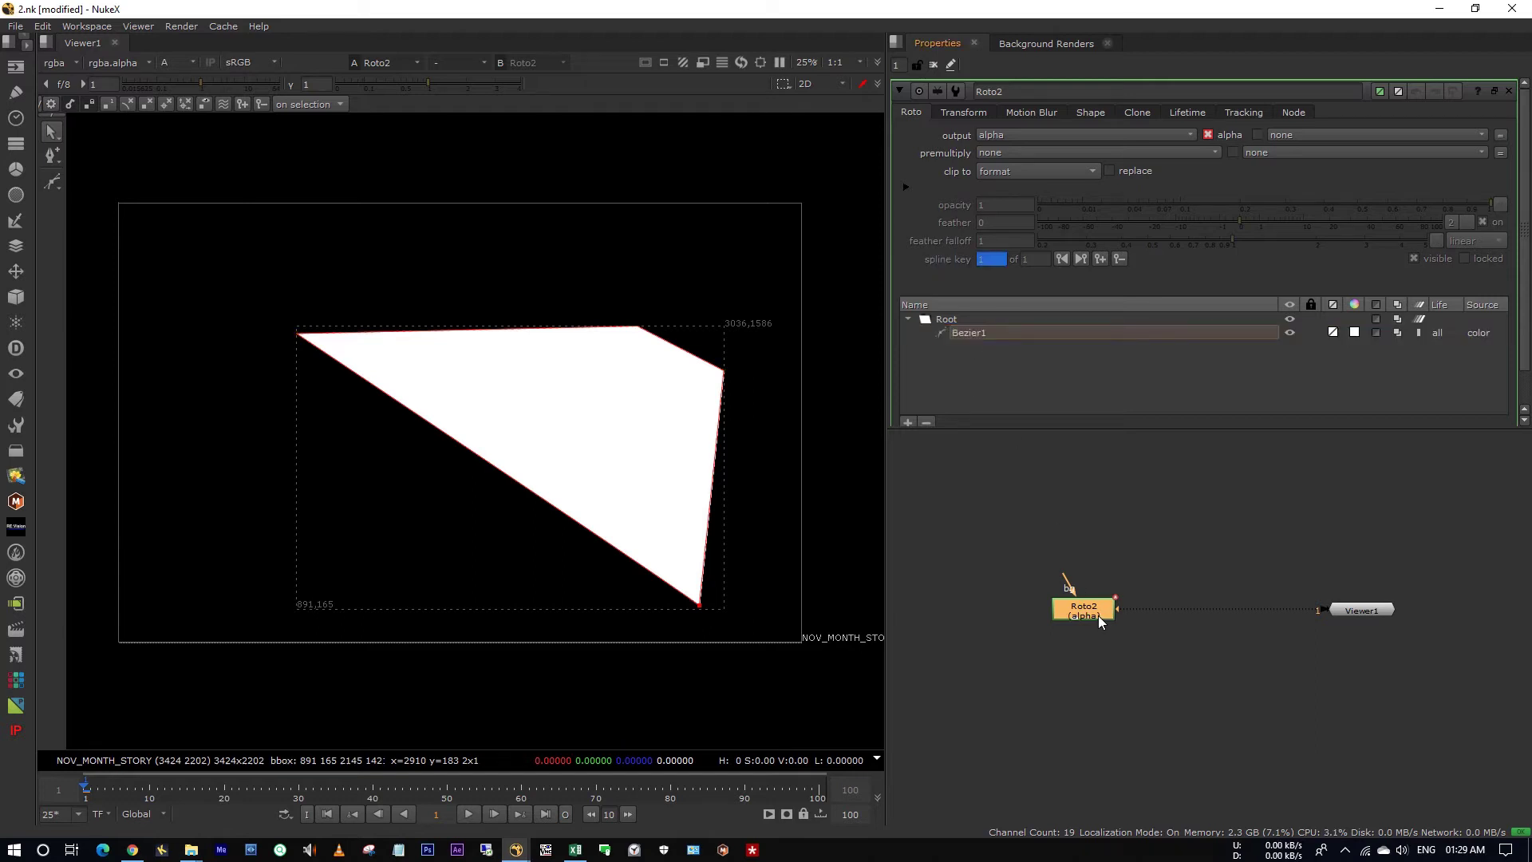
click(965, 112)
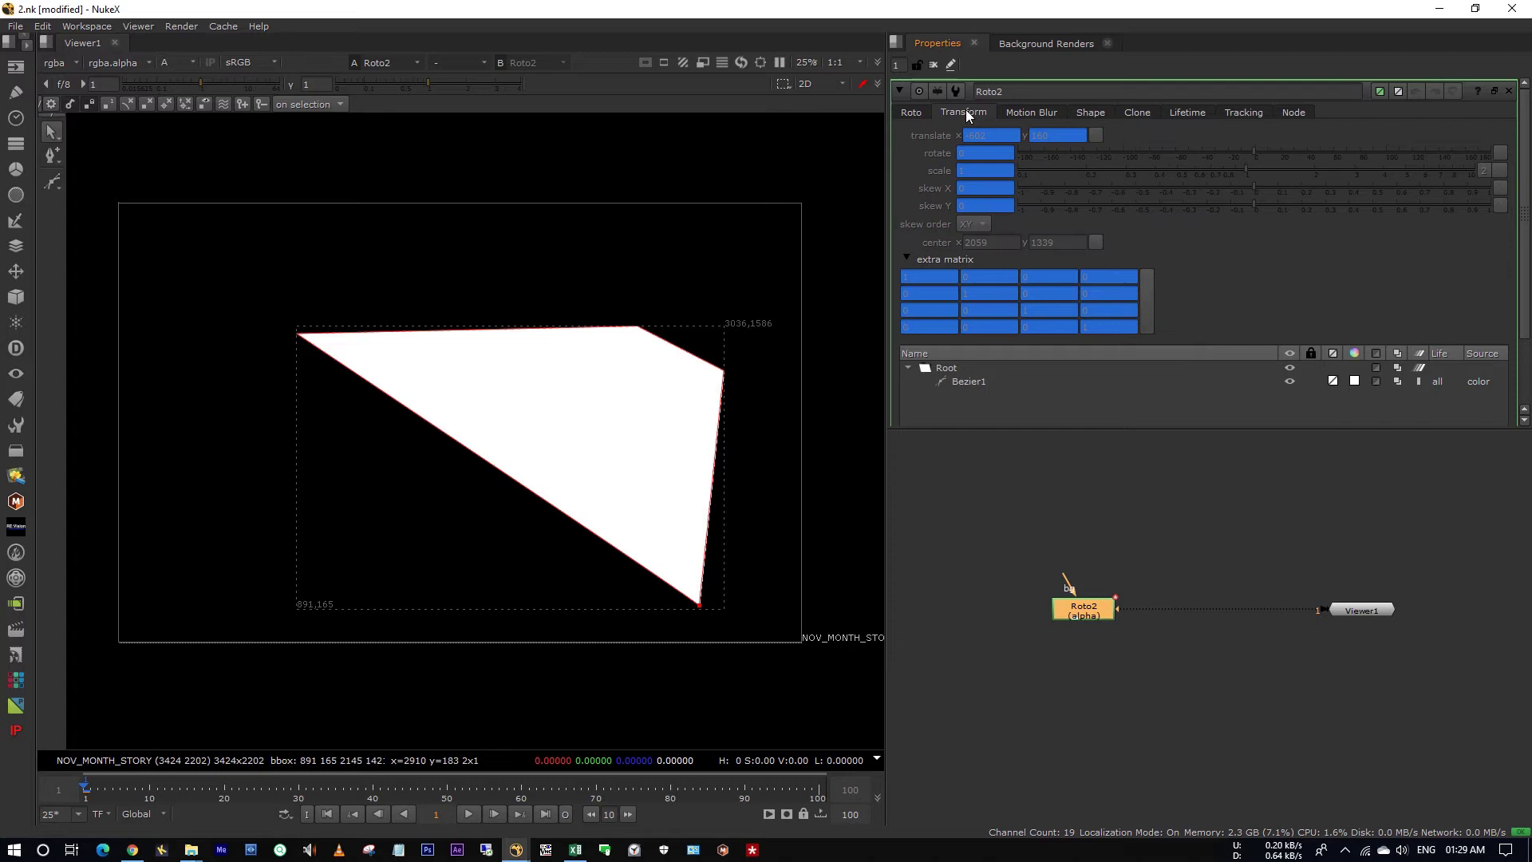
click(989, 382)
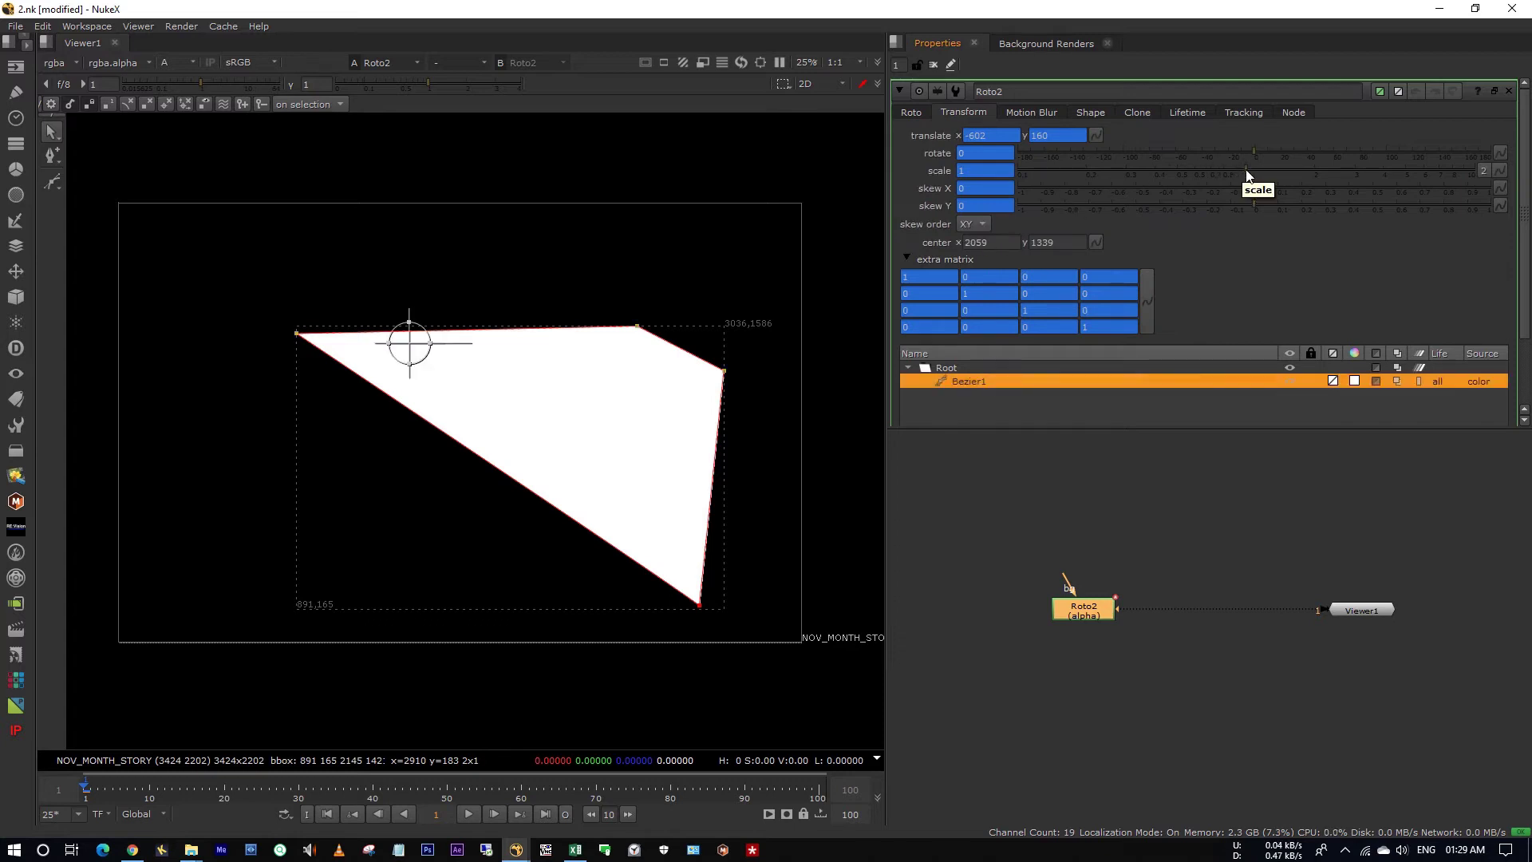
drag(1246, 167, 1282, 168)
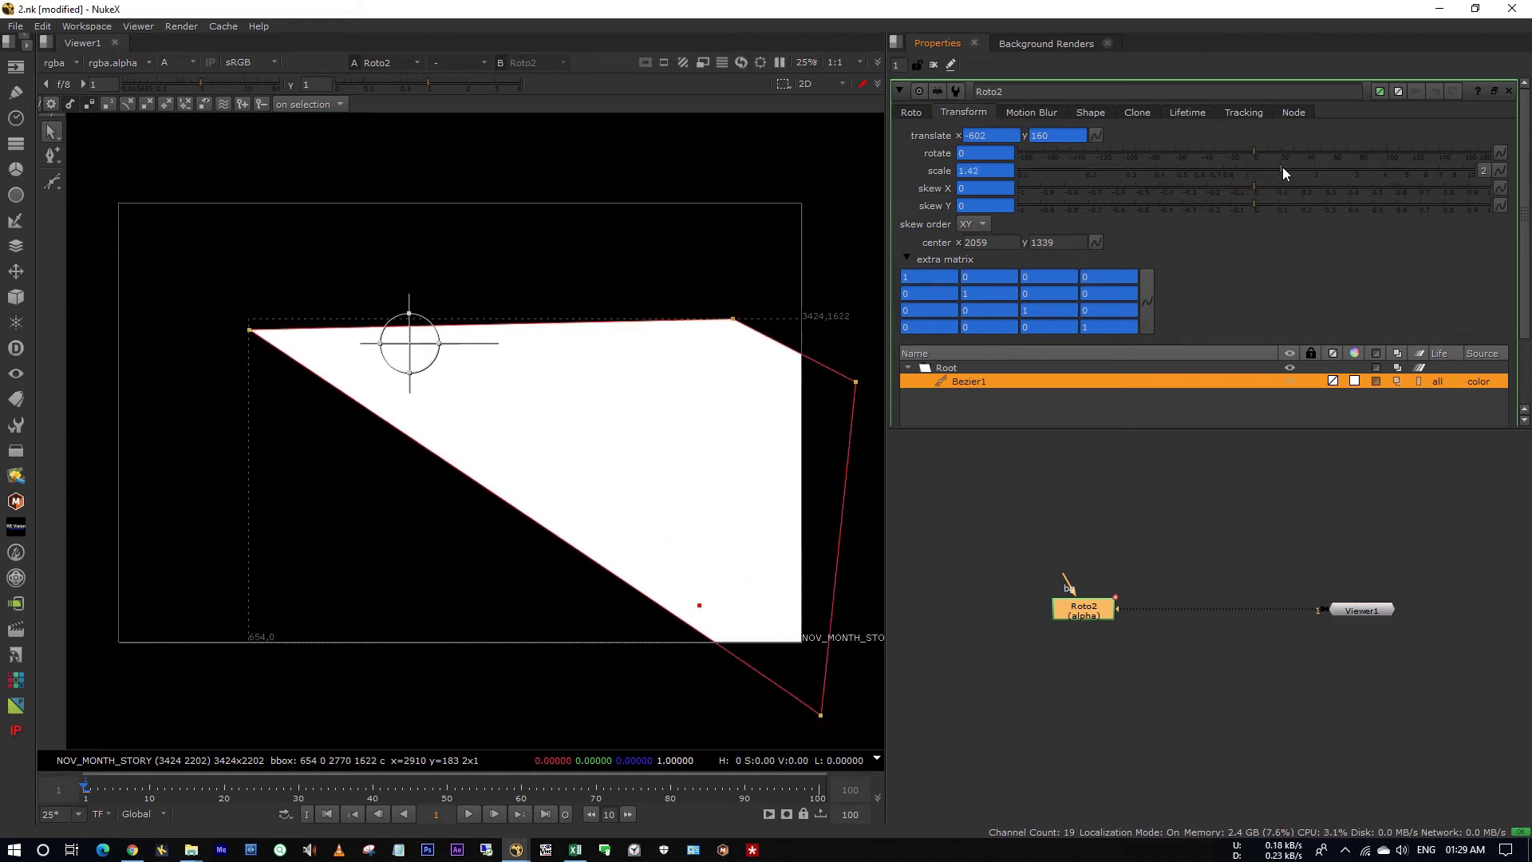
key(ctrl+z)
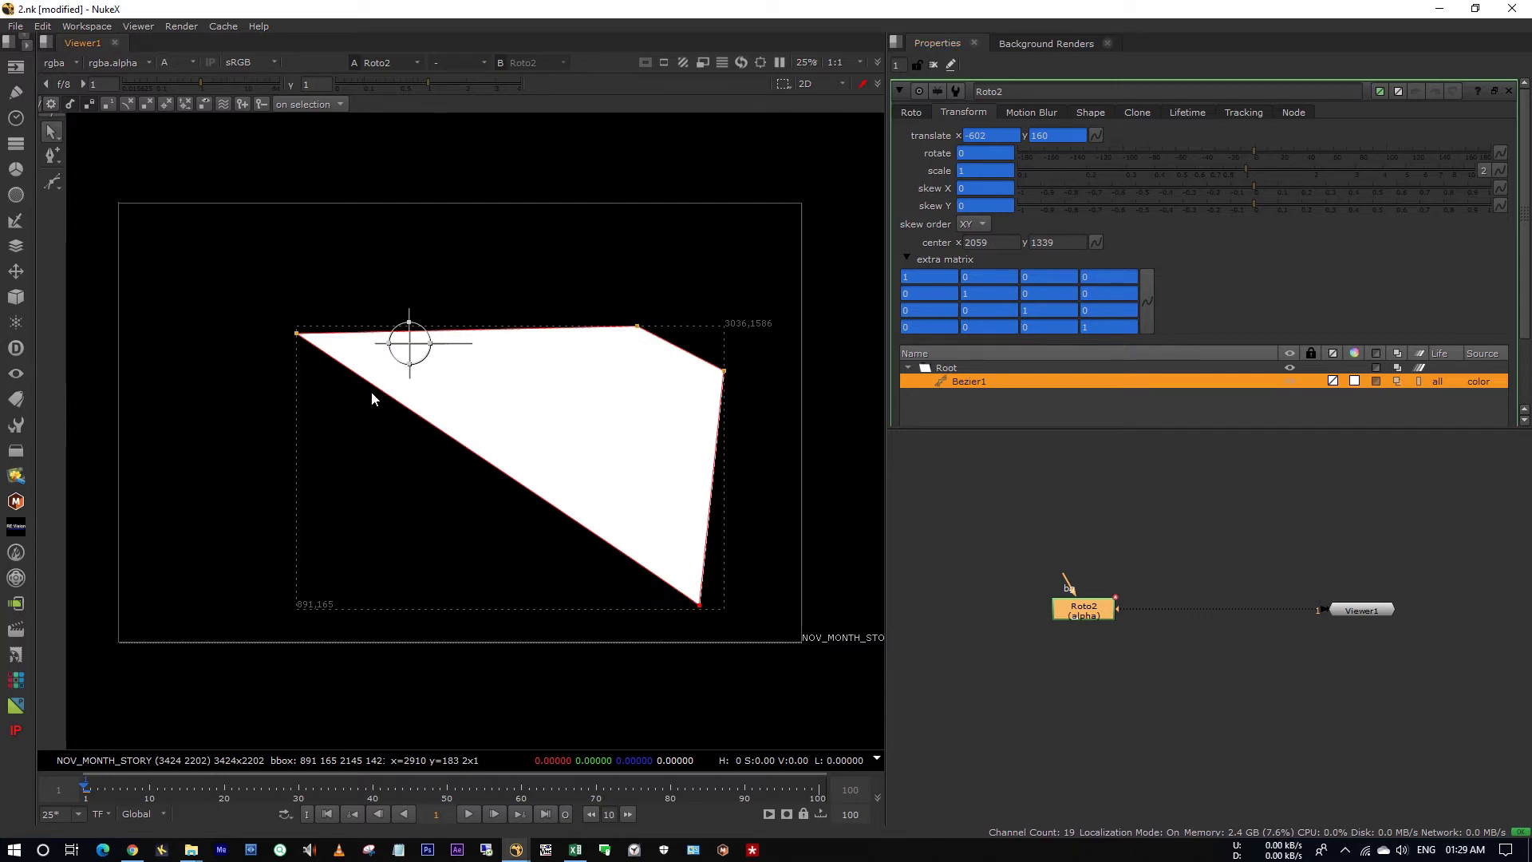
mouse_move(1247, 167)
mouse_down()
mouse_move(1306, 182)
mouse_move(1253, 207)
mouse_move(1280, 203)
mouse_move(1246, 196)
mouse_up()
- Read the top-left corner at x 892, y 1545, then select the old E3:H10 values in Excel
scroll(295, 332, up, 8)
scroll(300, 327, down, 8)
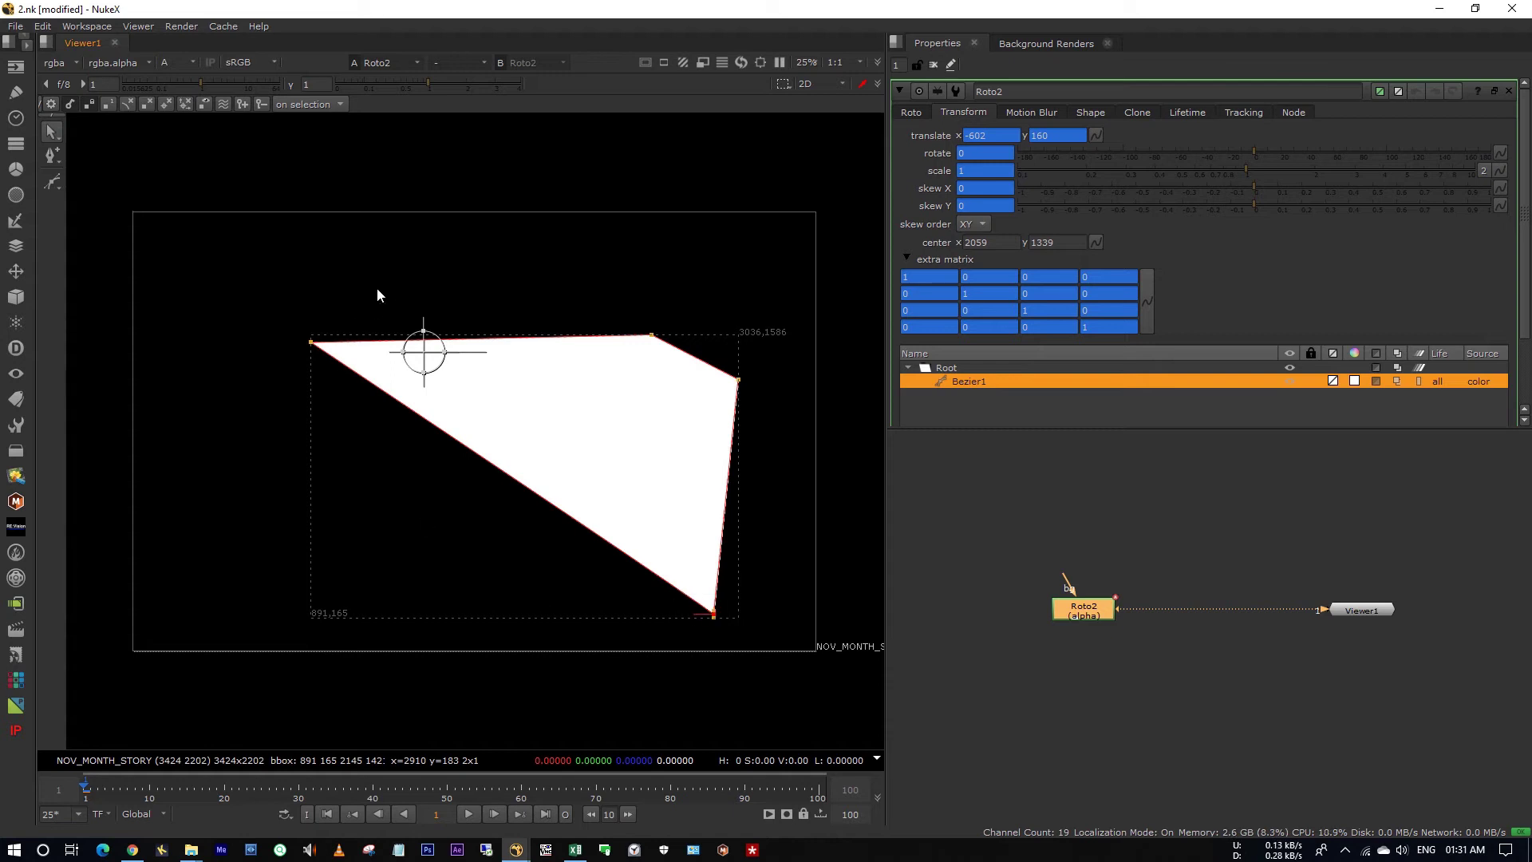
scroll(308, 335, up, 20)
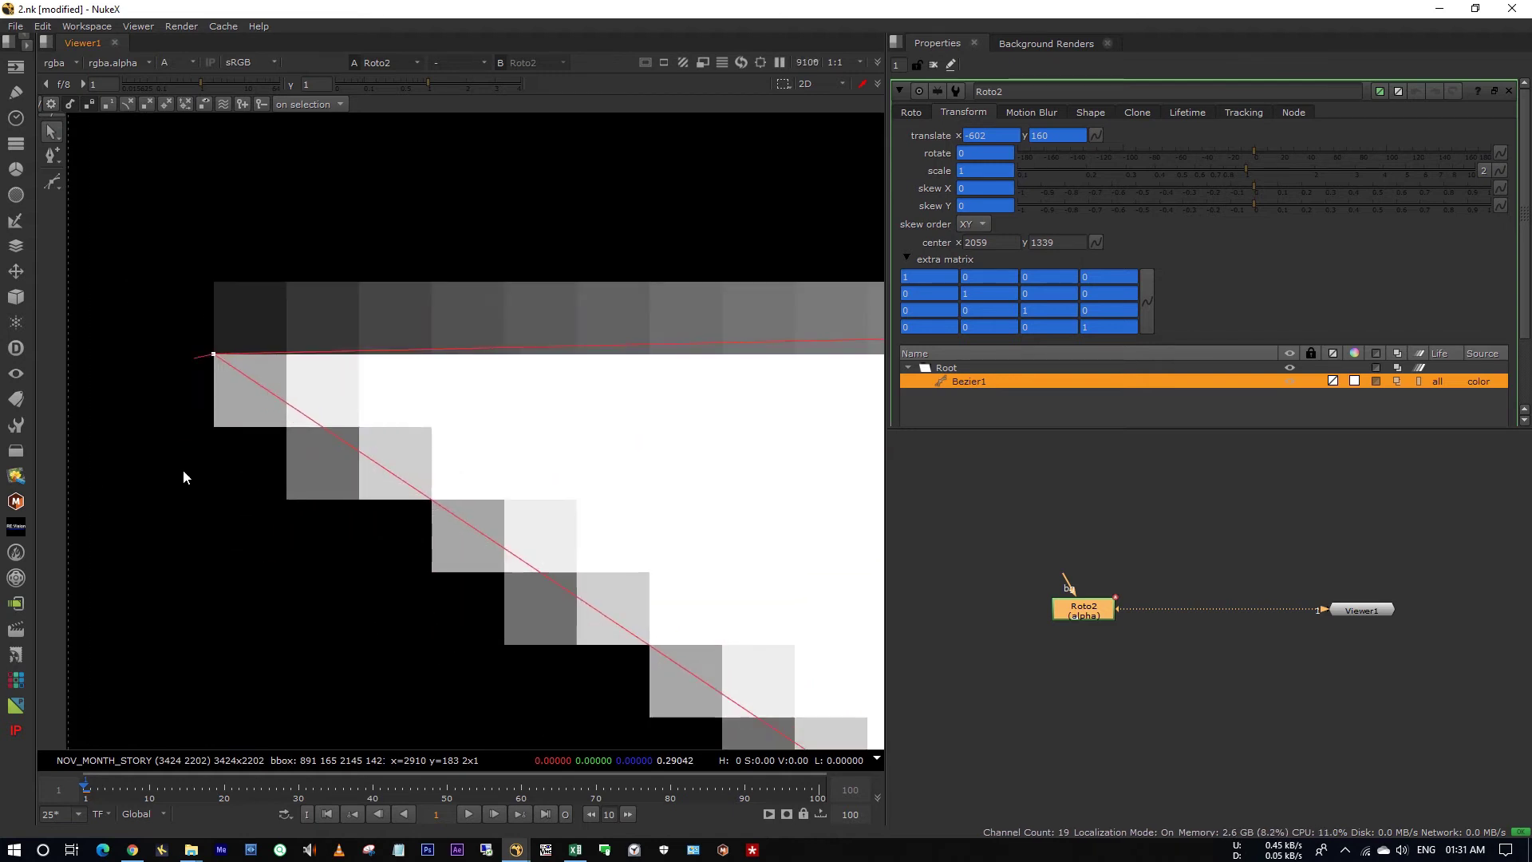
scroll(183, 477, up, 3)
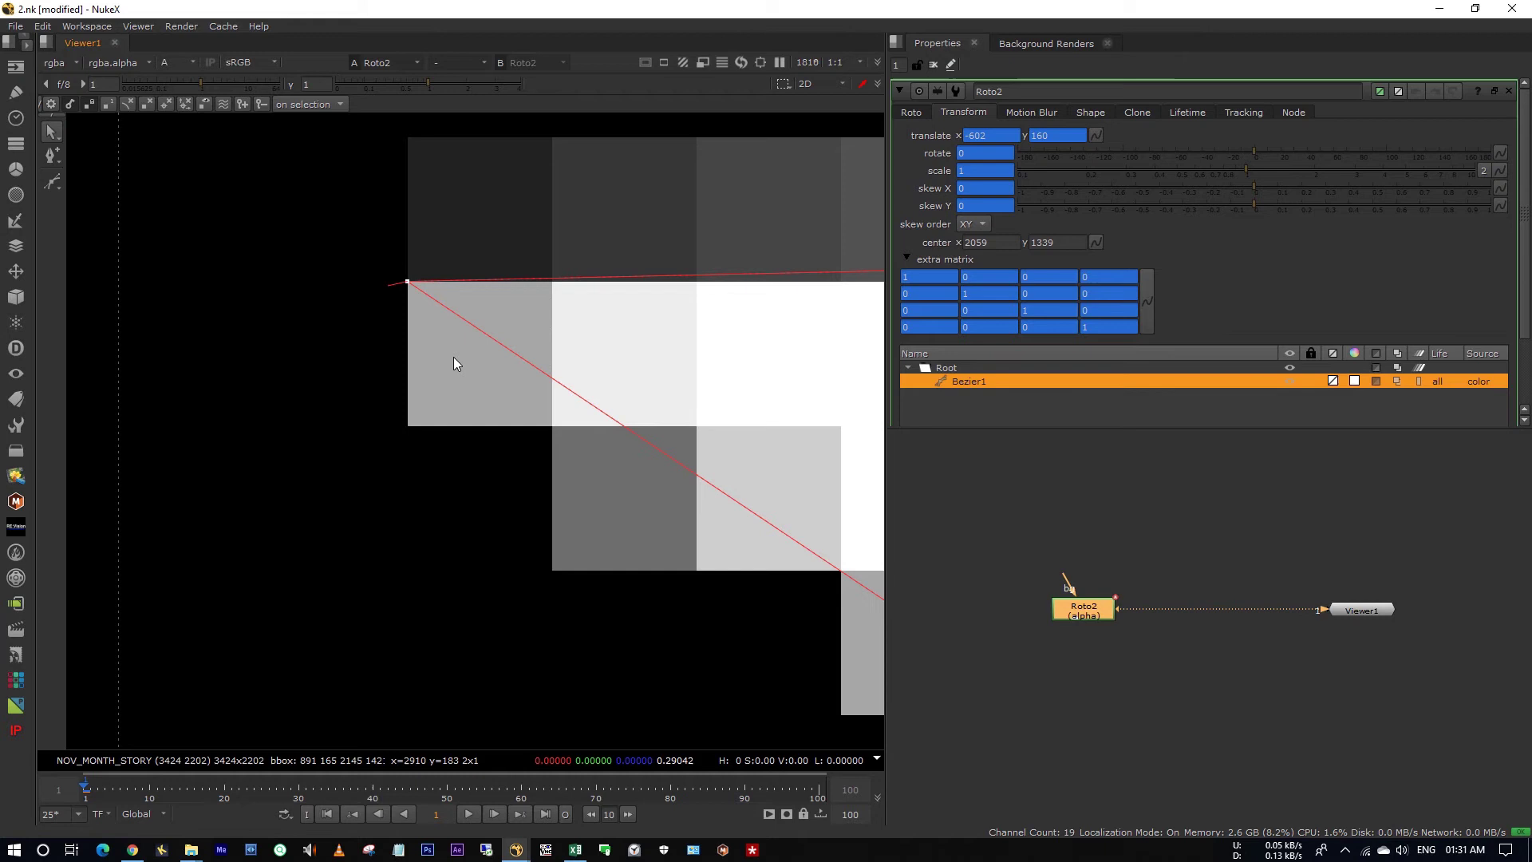
ctrl+click(454, 364)
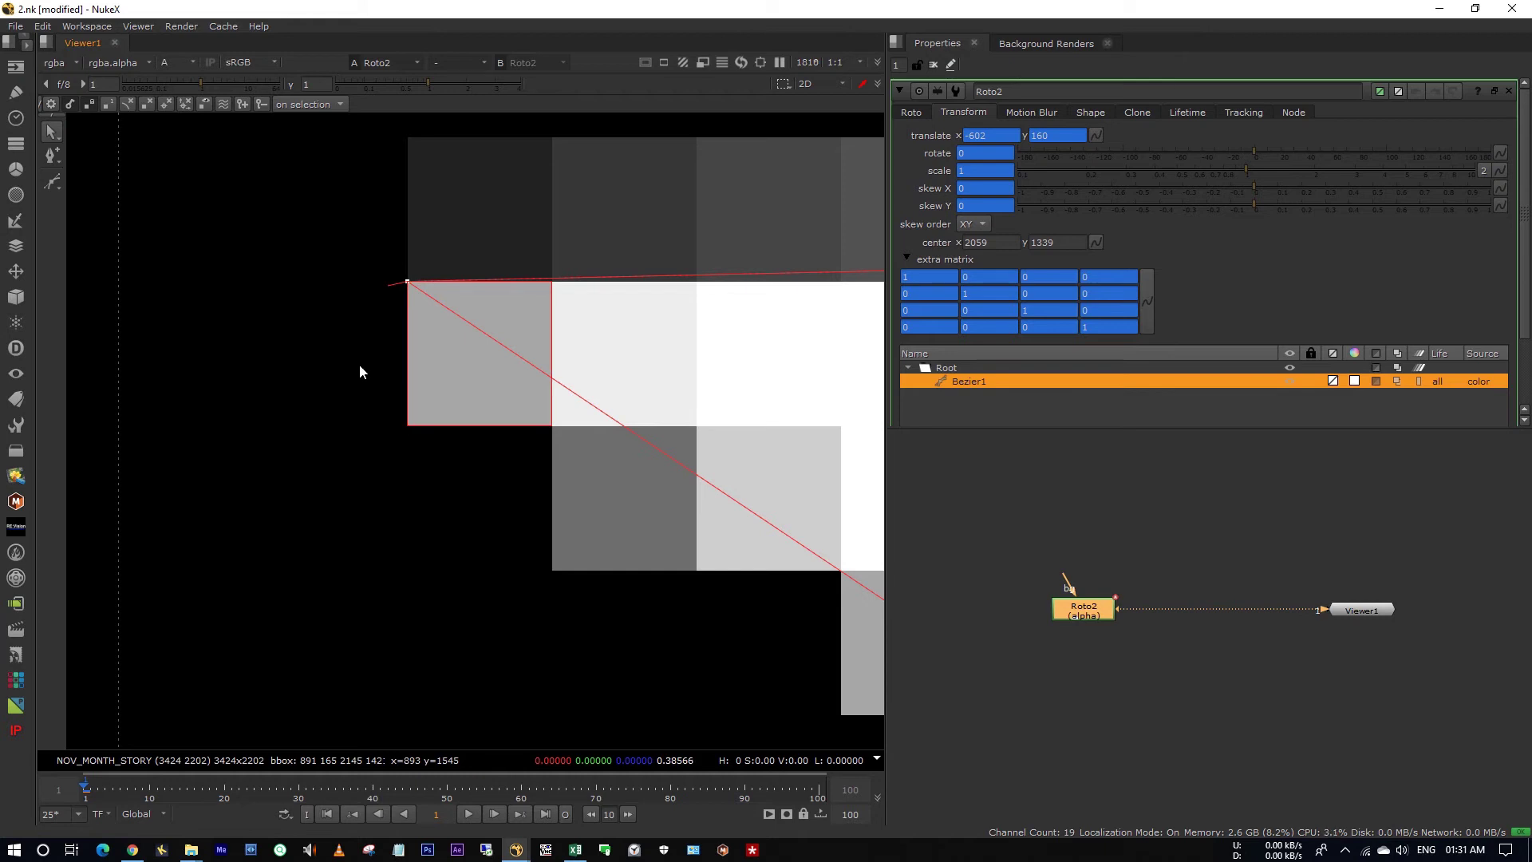
ctrl+drag(360, 368, 343, 338)
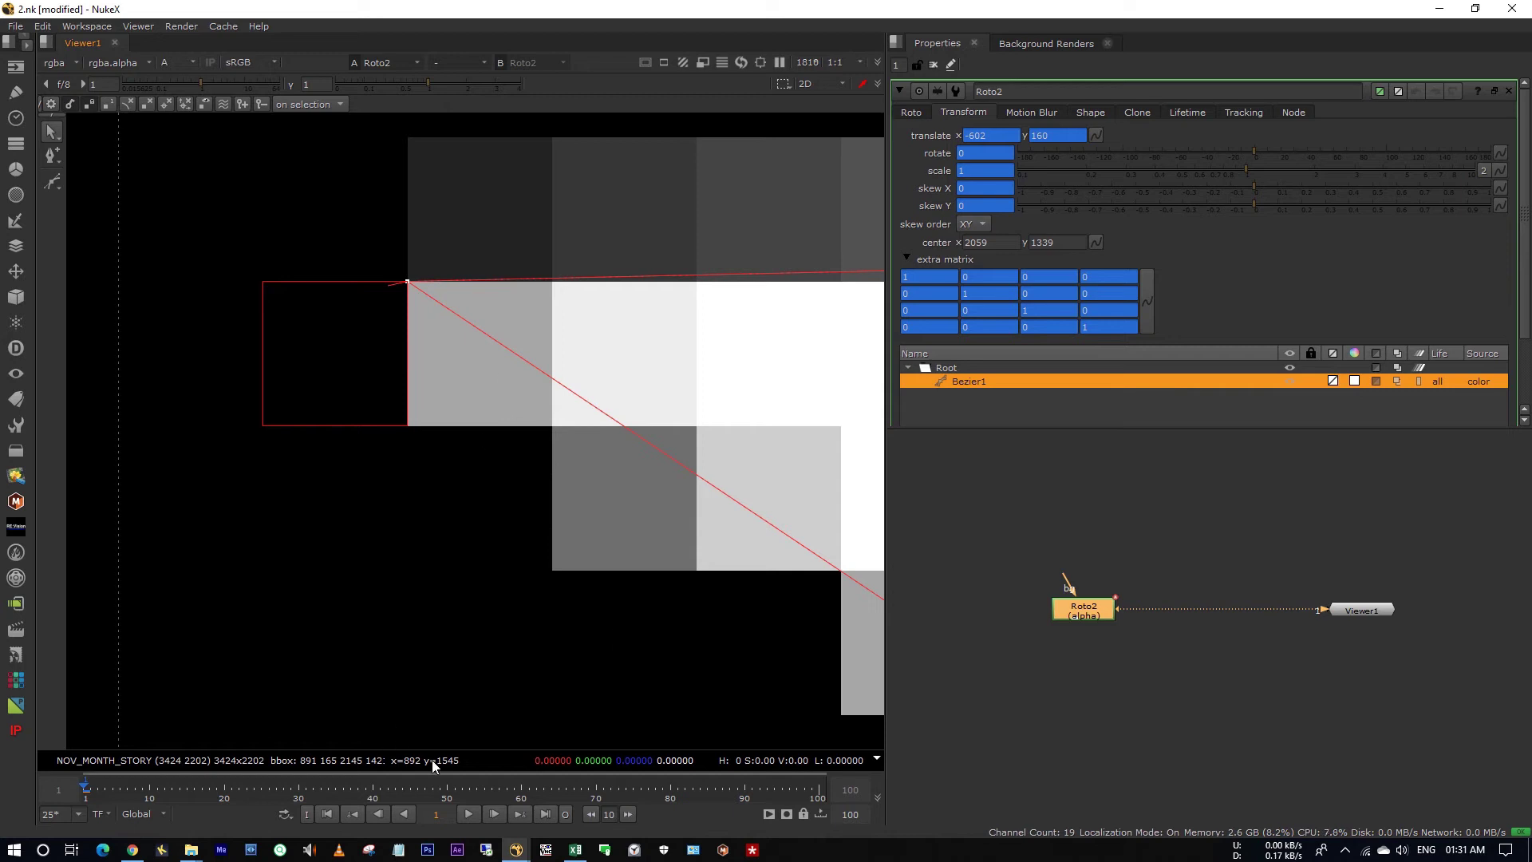
click(574, 849)
drag(1012, 477, 780, 290)
- Clear the old values and enter 892 in E4 and 1545 in F4
key(Delete)
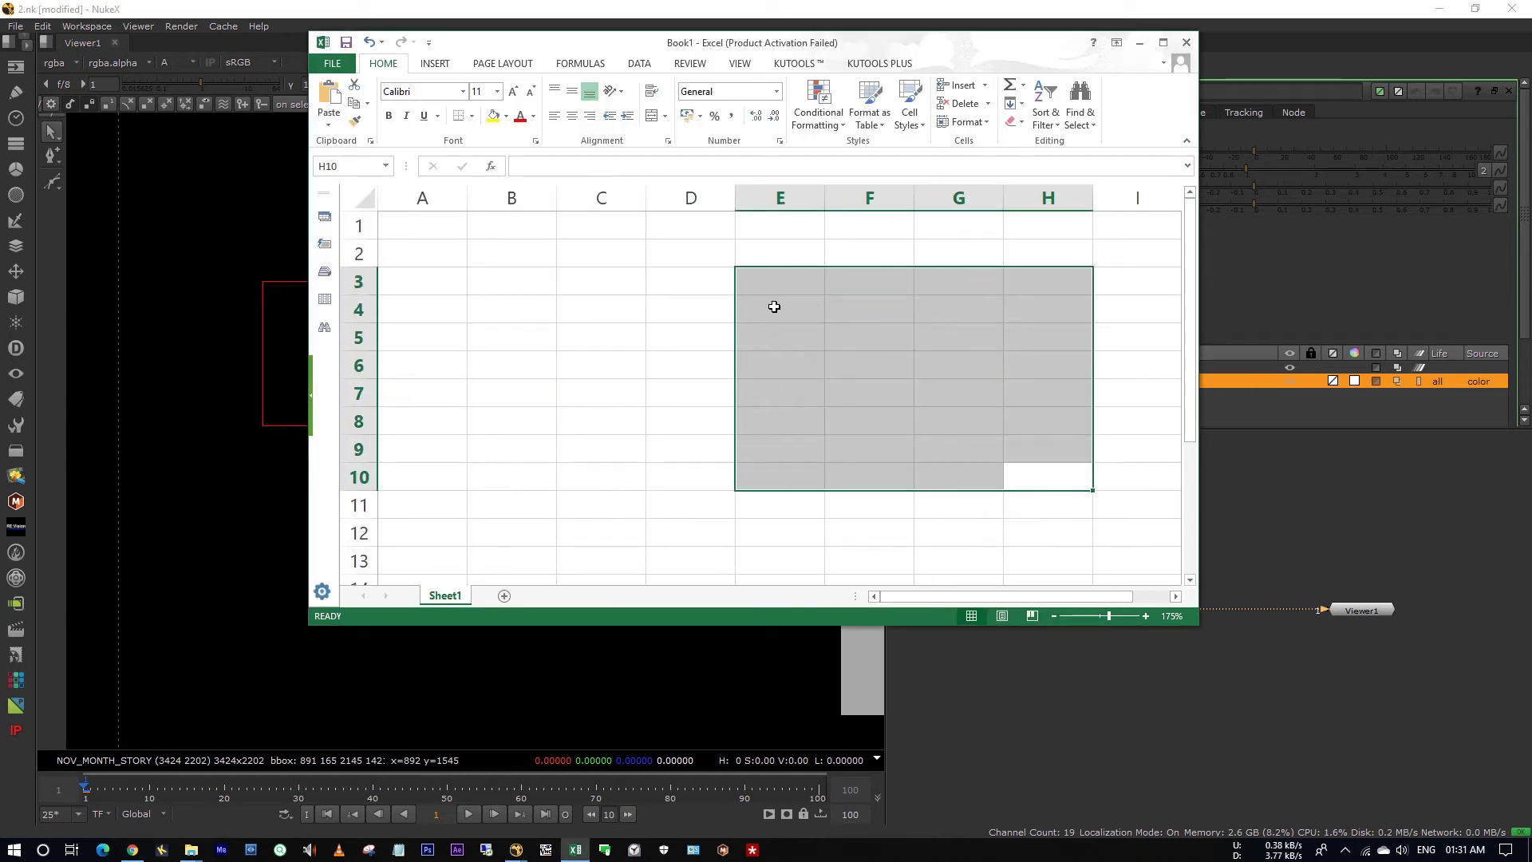
click(791, 317)
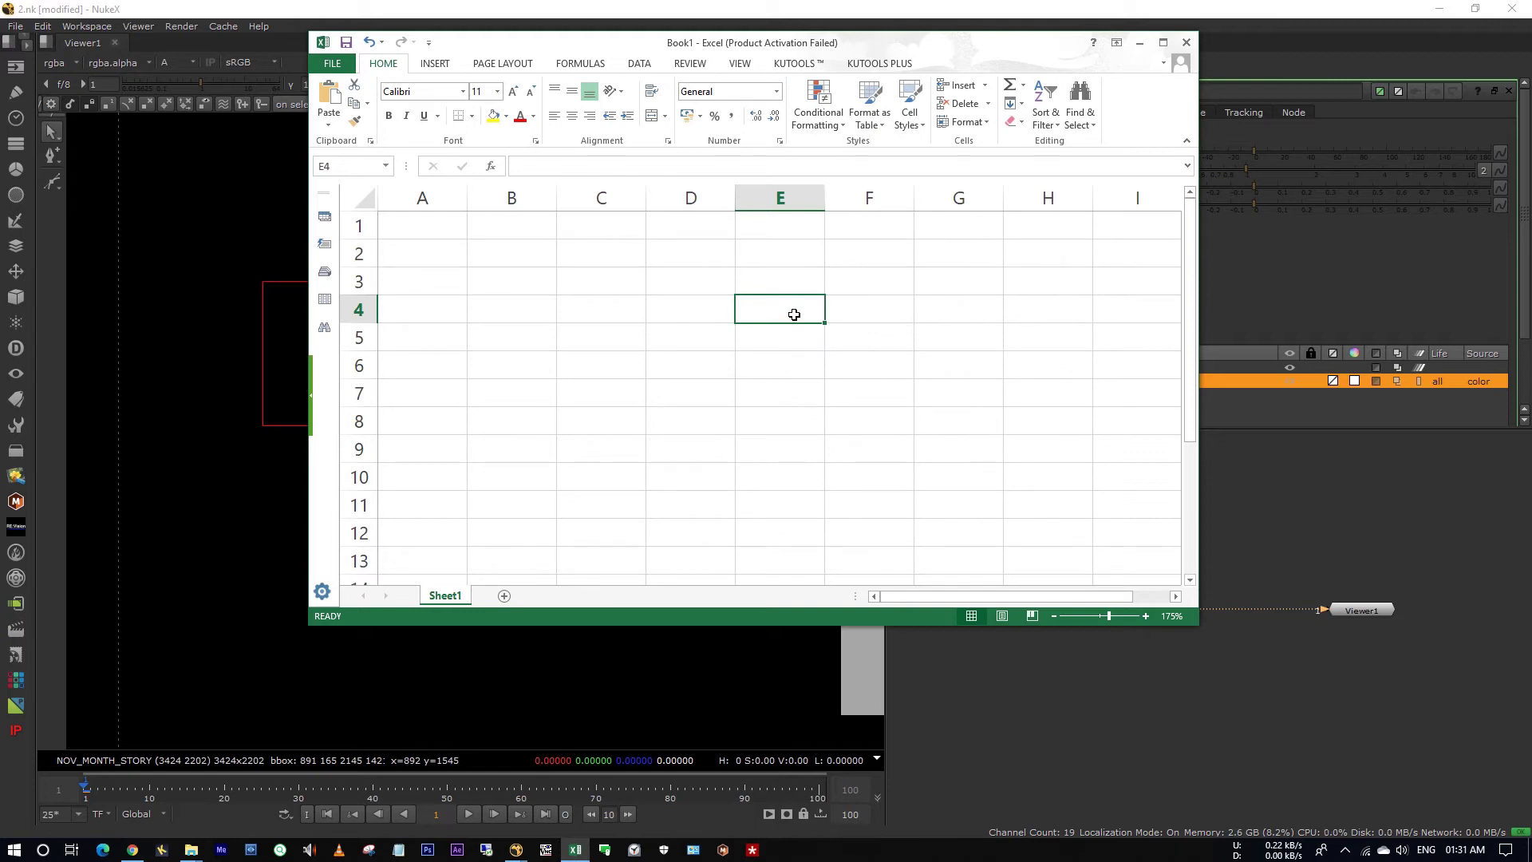
text(892)
key(Tab)
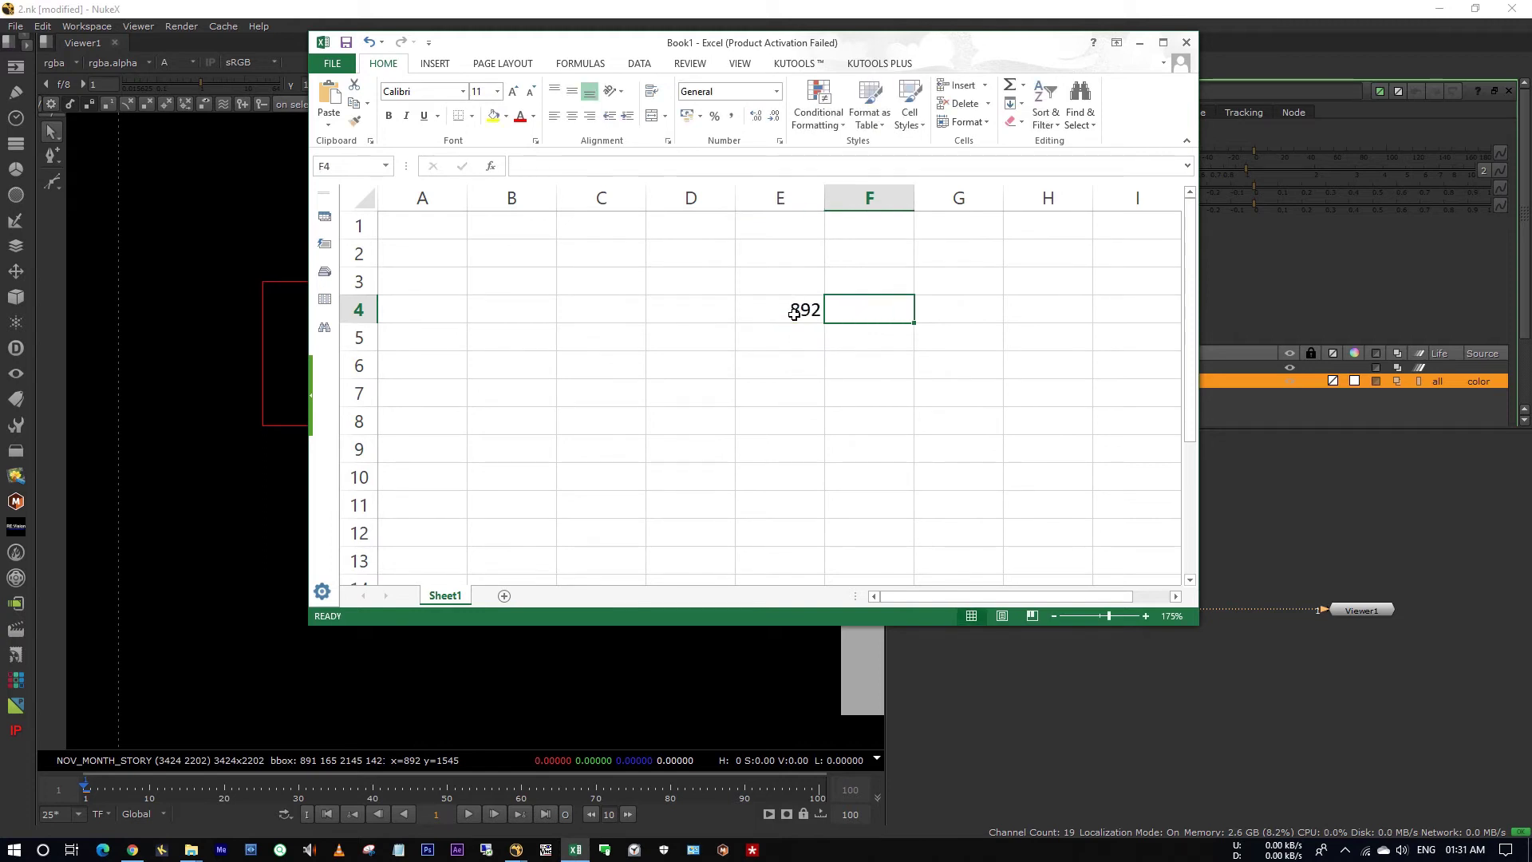
text(1)
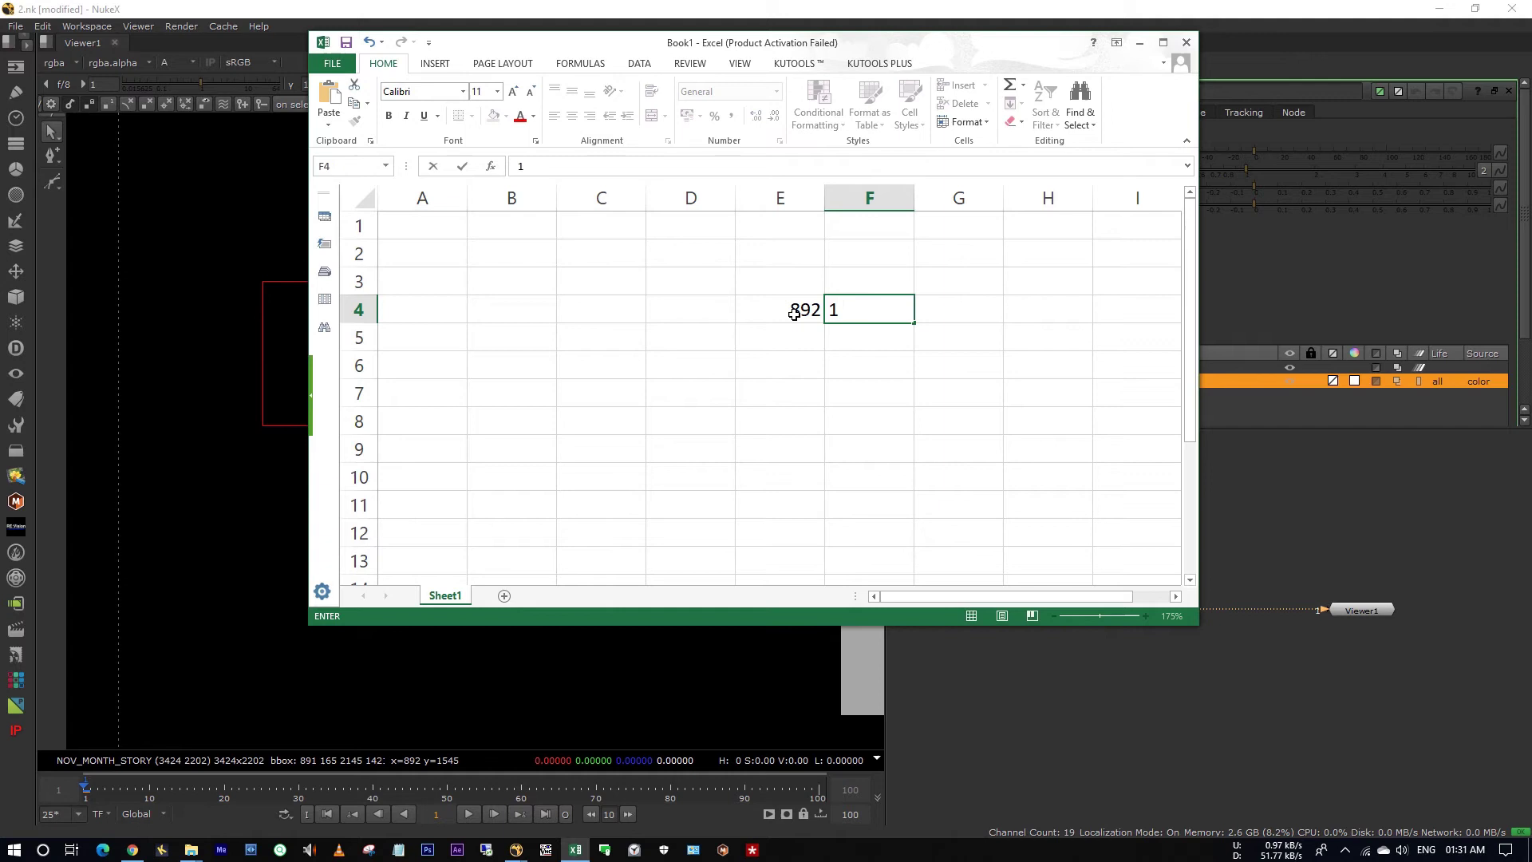
text(545)
- Centre-align the values in columns E through G
drag(778, 218, 958, 578)
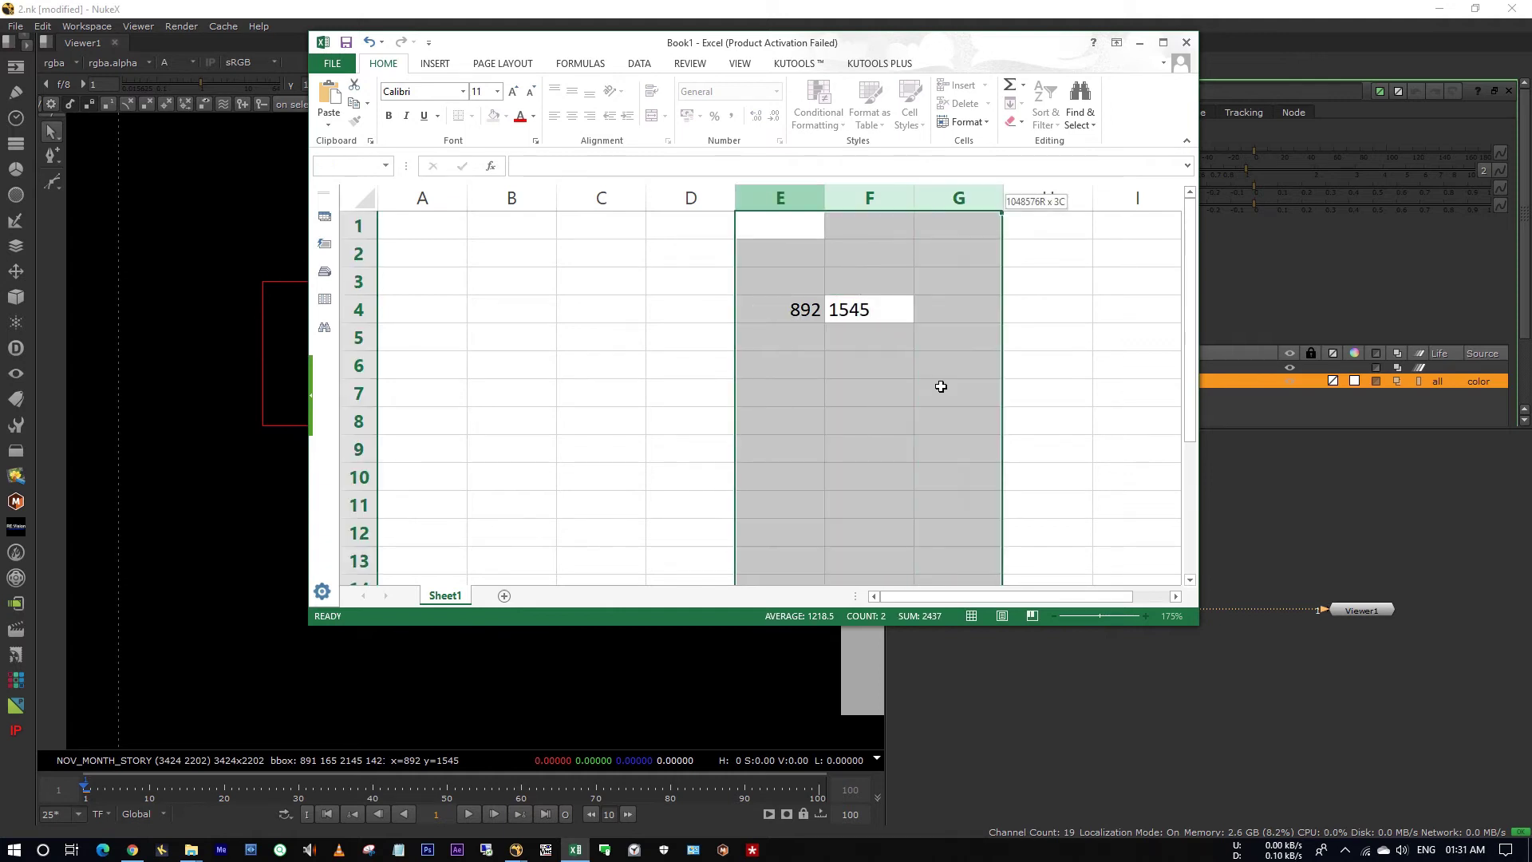
click(571, 116)
click(944, 333)
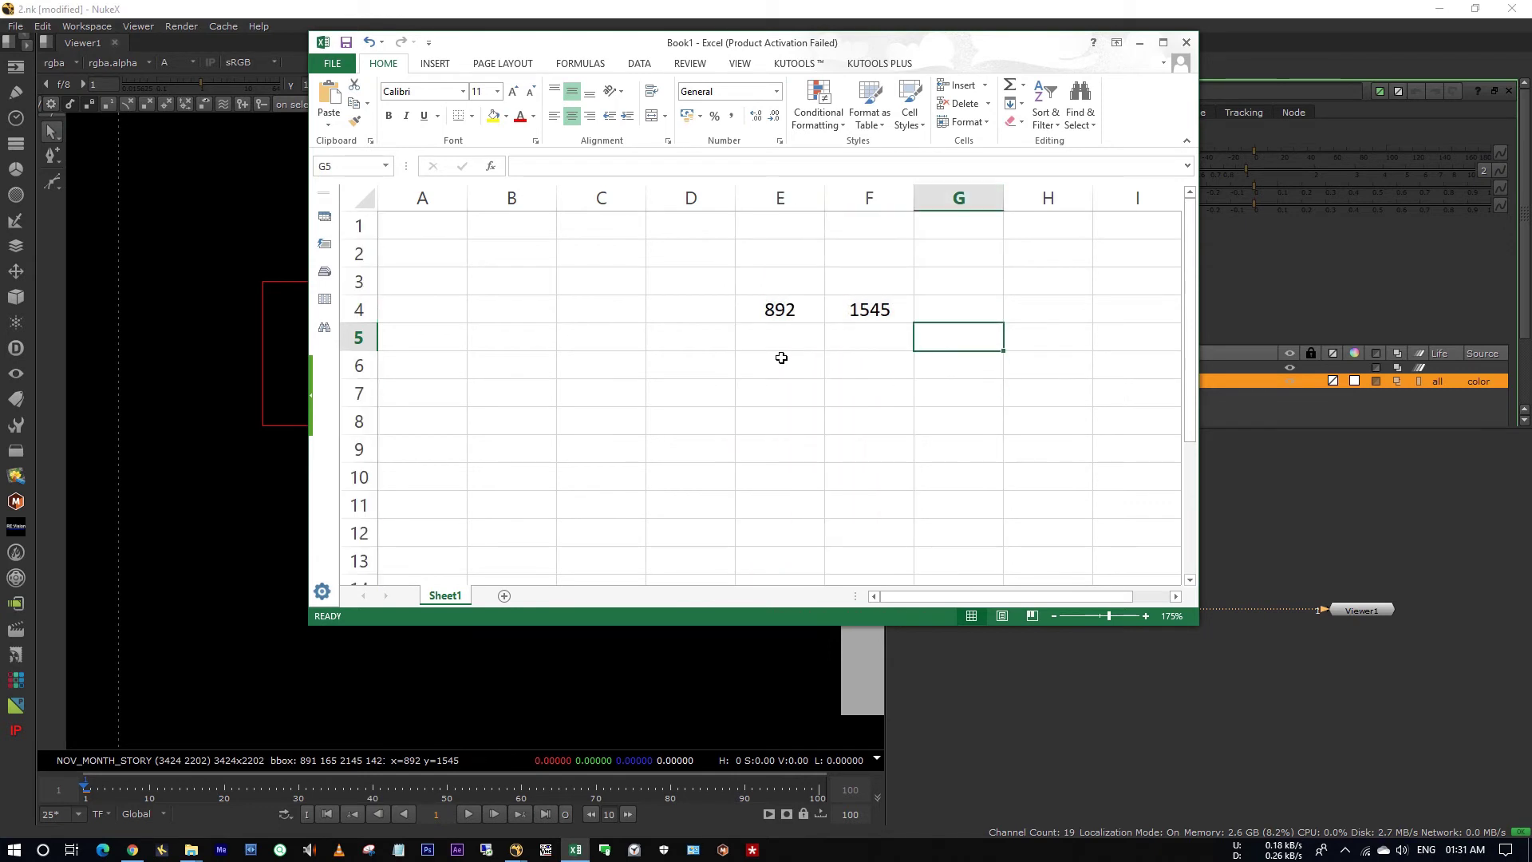
- Sample the shape's top corner and record 2600 and 1584 in E5 and F5
click(780, 341)
key(alt+Tab)
scroll(524, 455, down, 4)
scroll(489, 465, up, 6)
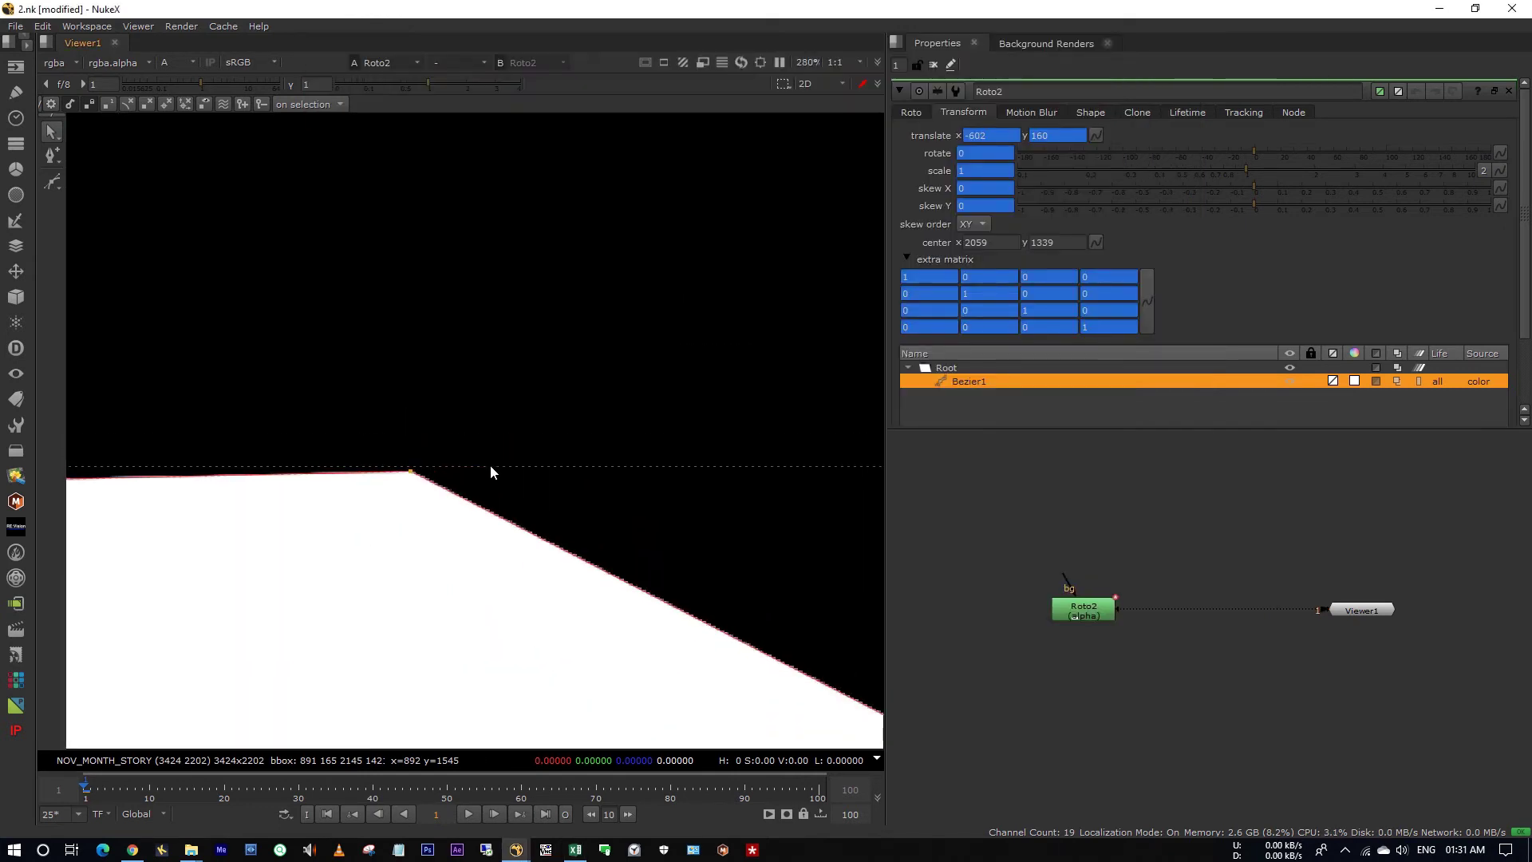
scroll(581, 412, down, 3)
scroll(479, 391, up, 6)
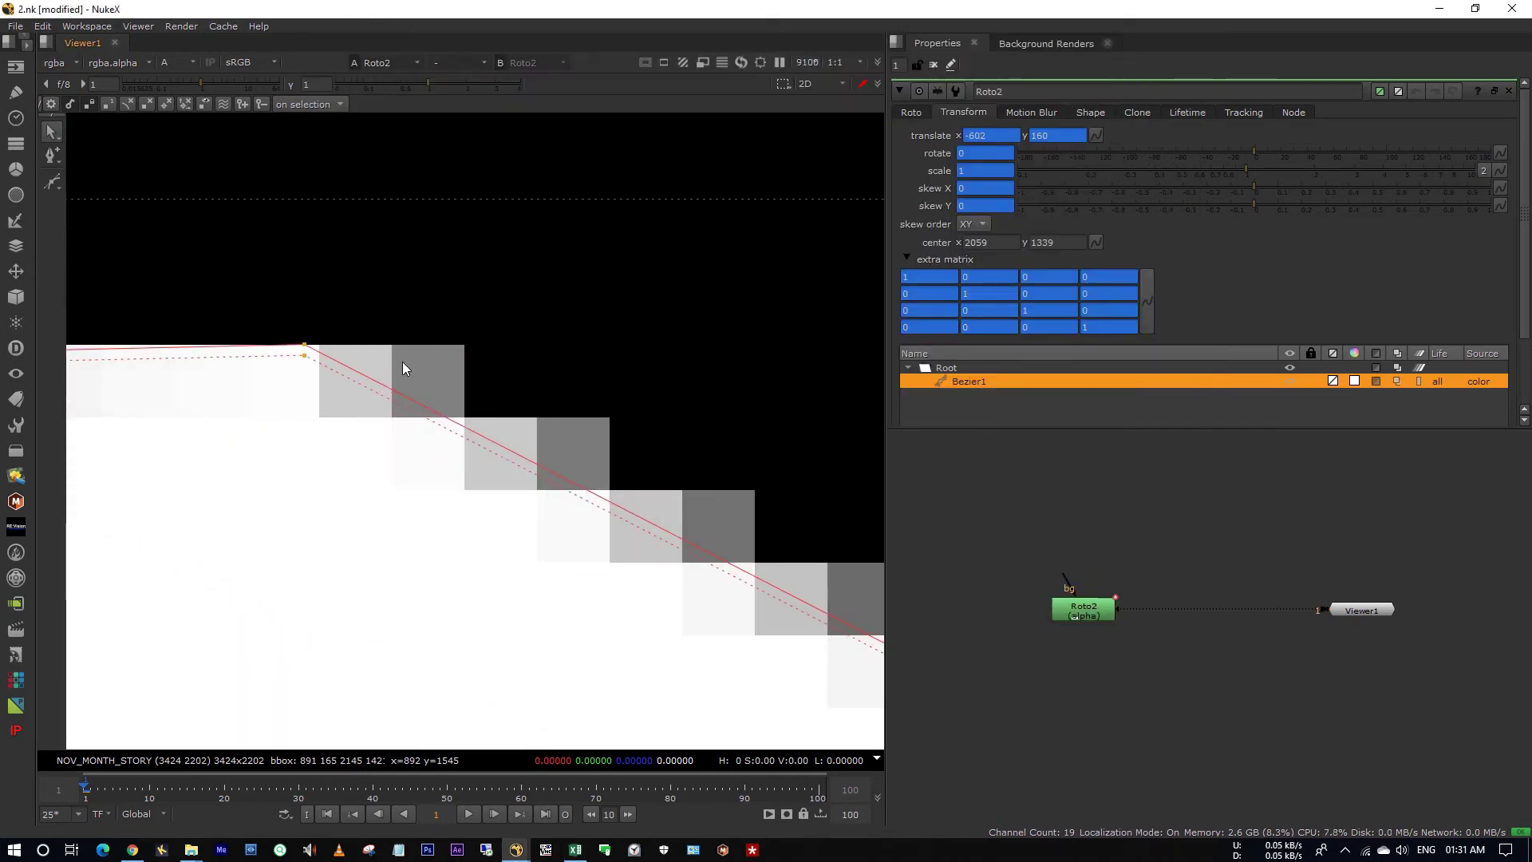
ctrl+click(345, 341)
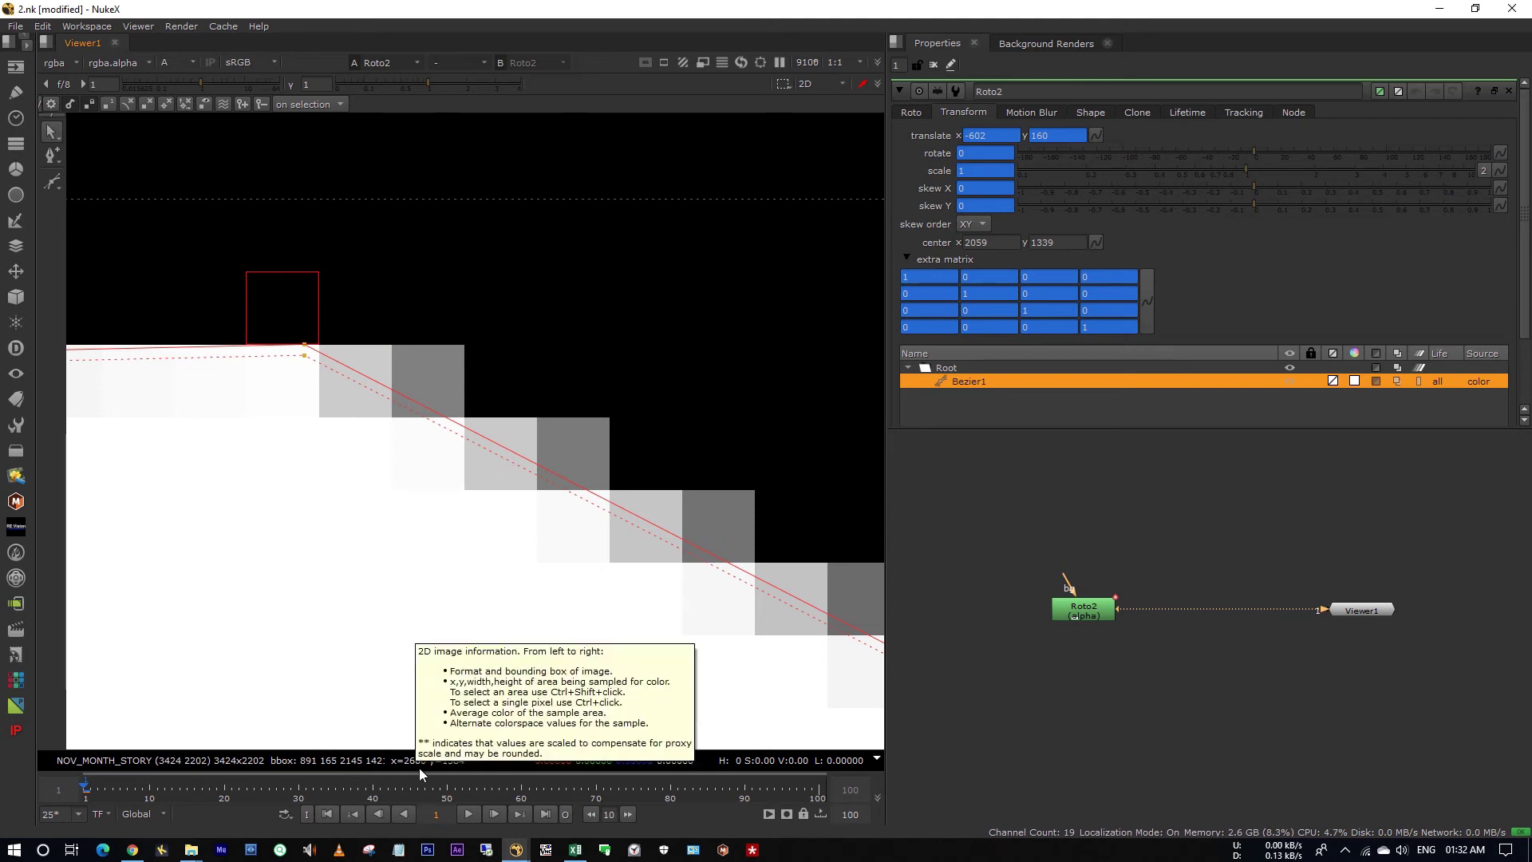
key(alt+Tab)
text(2600)
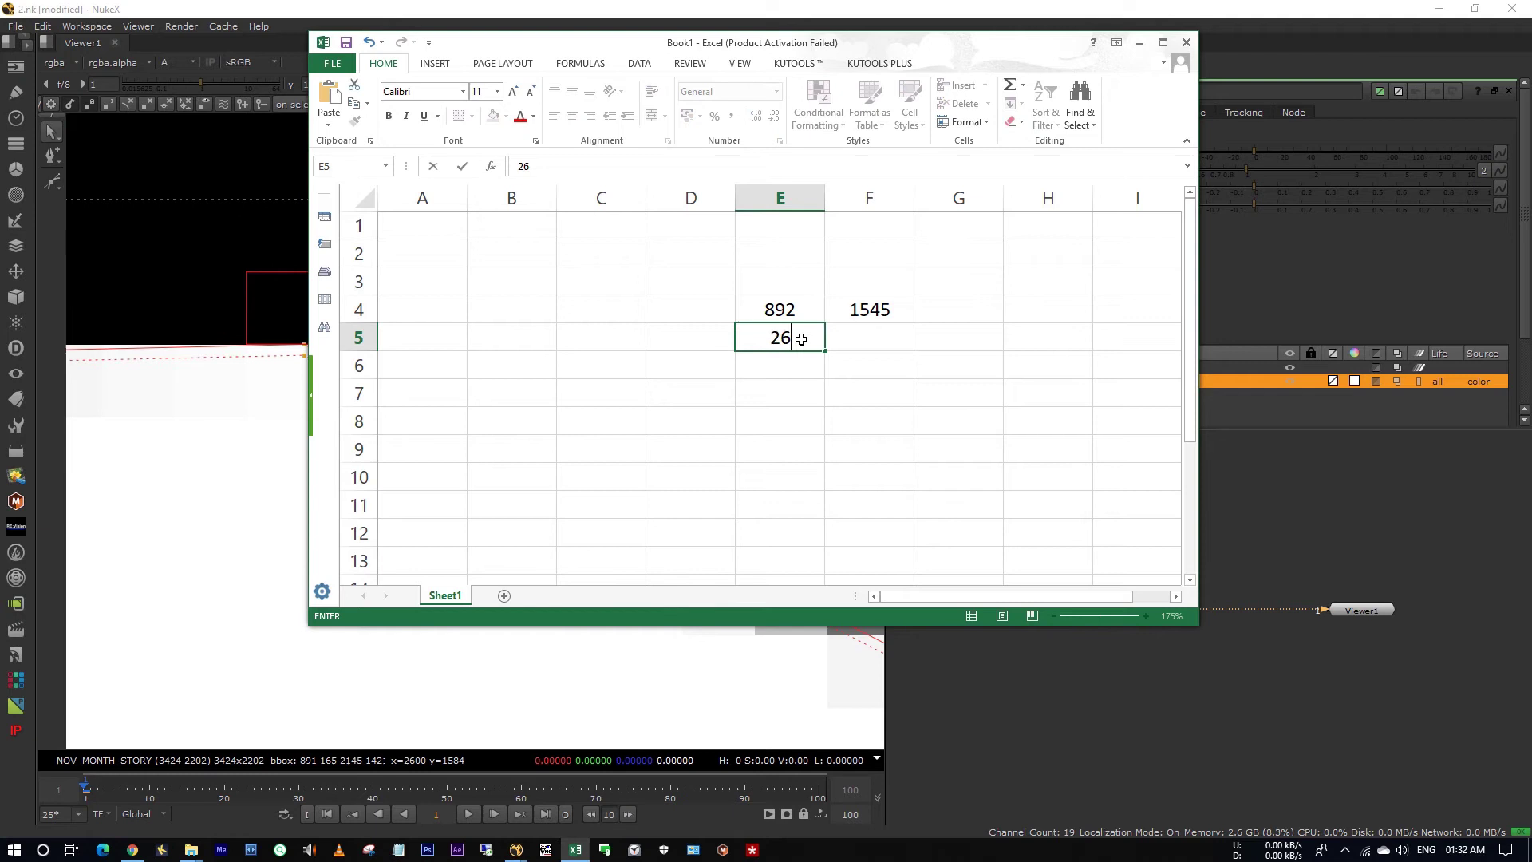
key(Tab)
text(15)
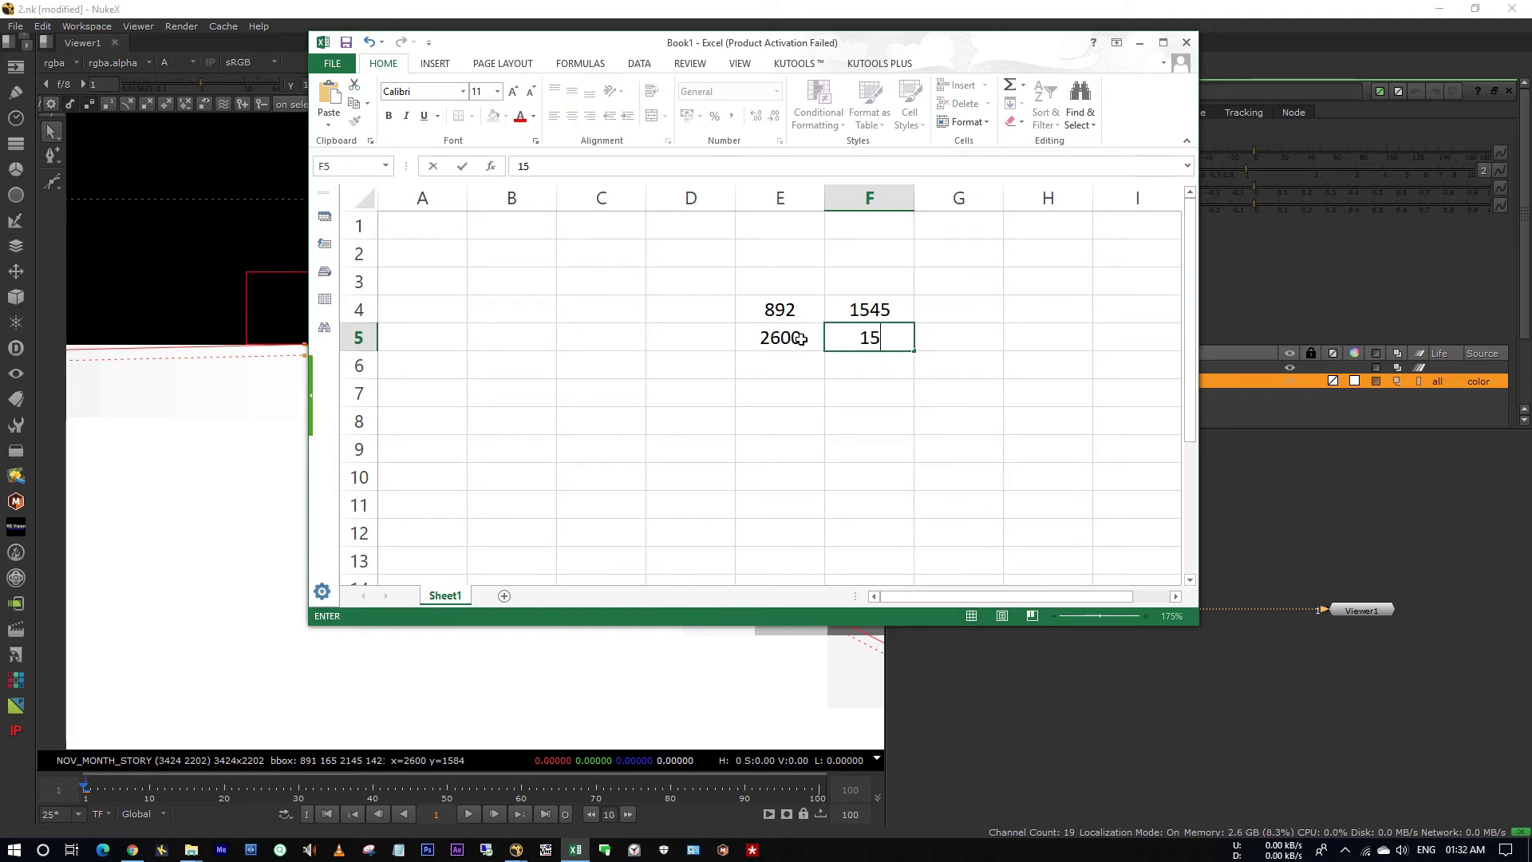
text(84)
- Sample the next corner and record 3033 and 1361 in E6 and F6
key(alt+Tab)
key(f)
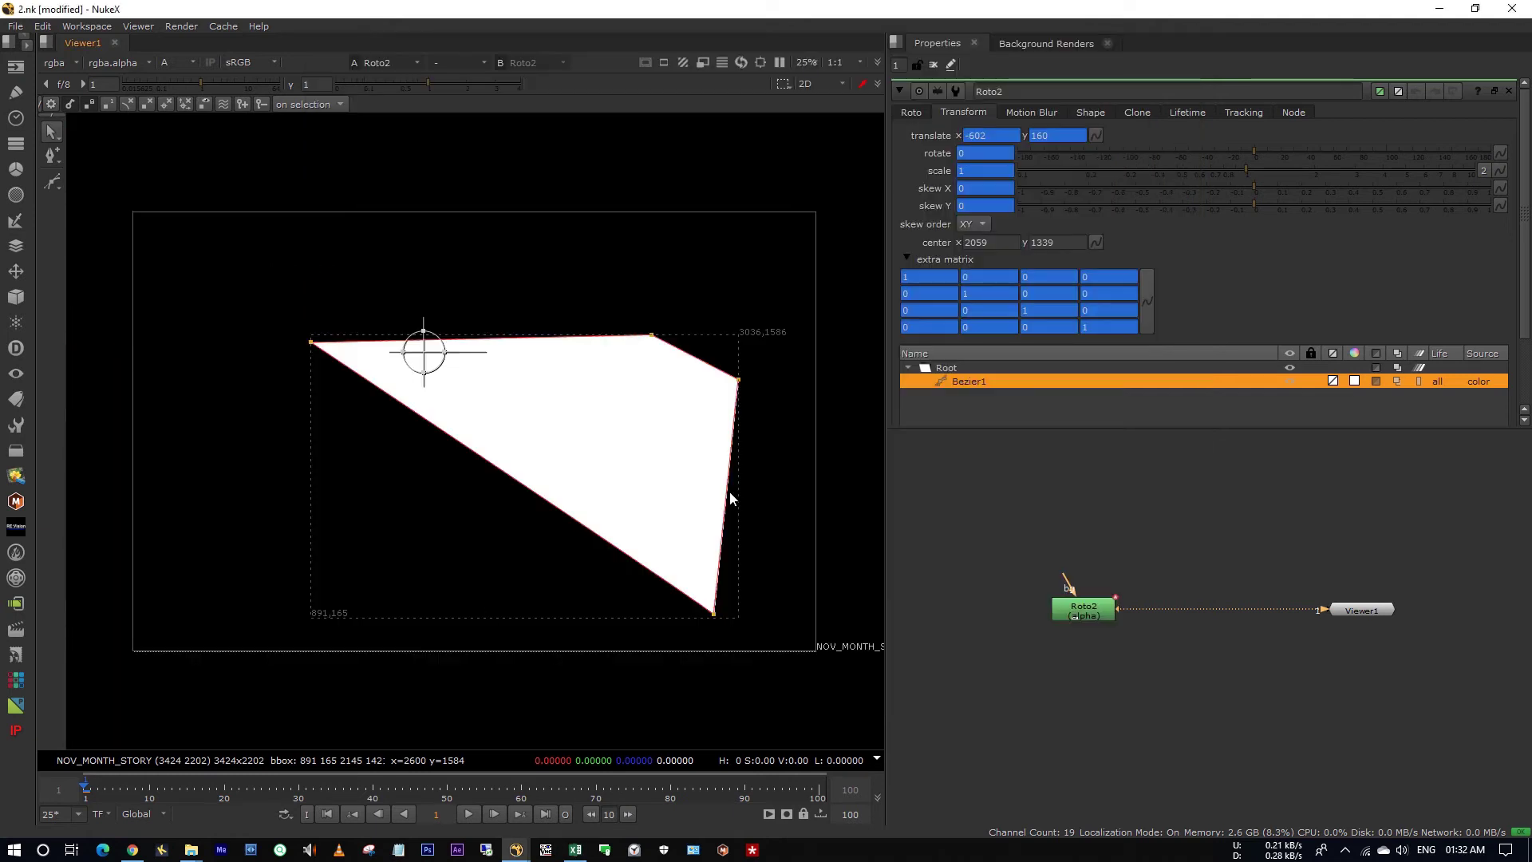
scroll(729, 495, up, 6)
scroll(632, 611, up, 8)
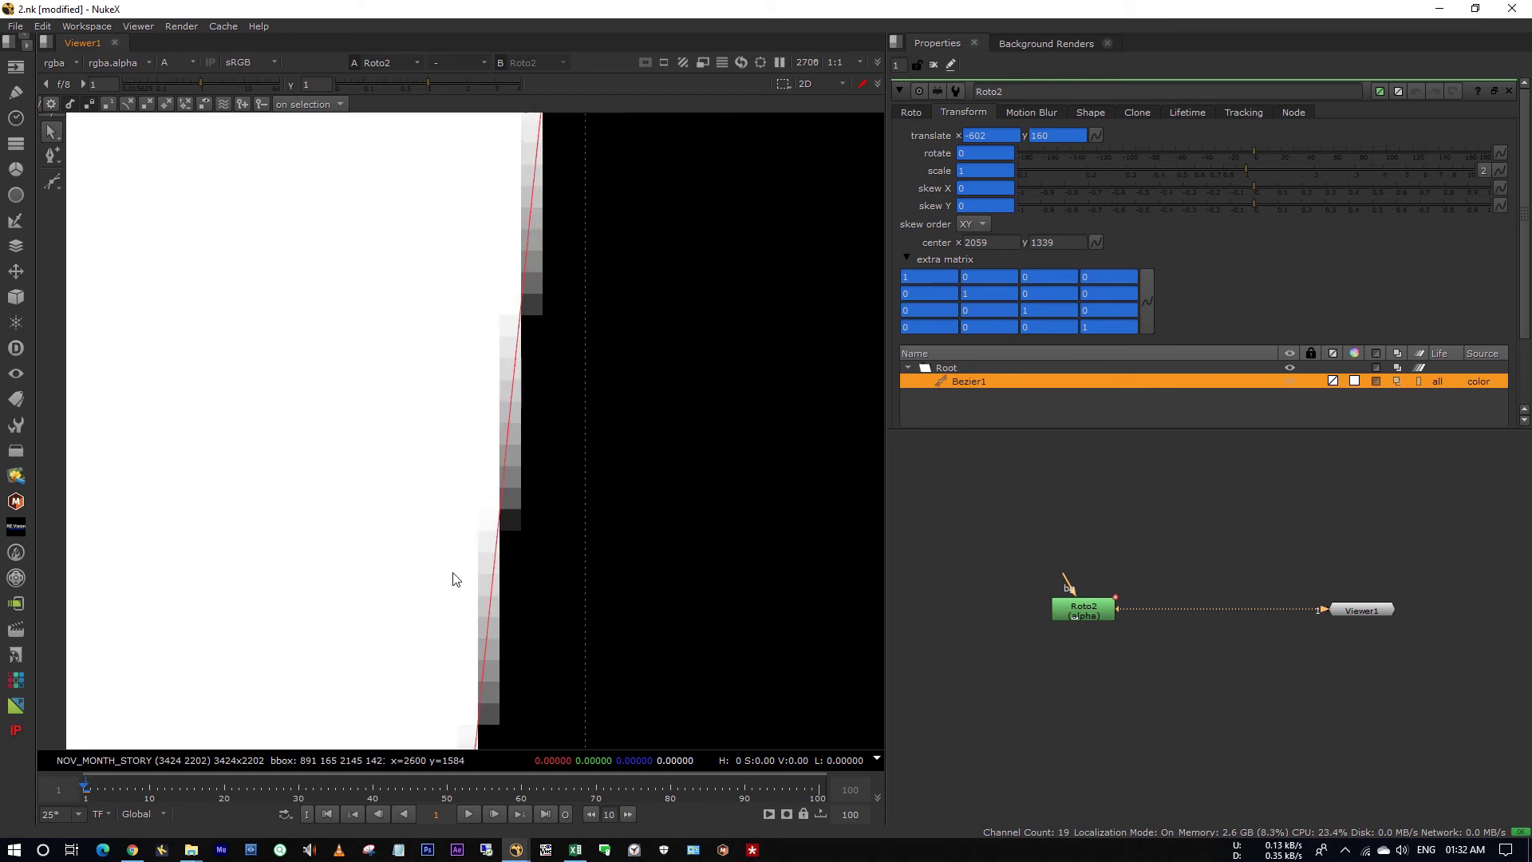
ctrl+click(382, 597)
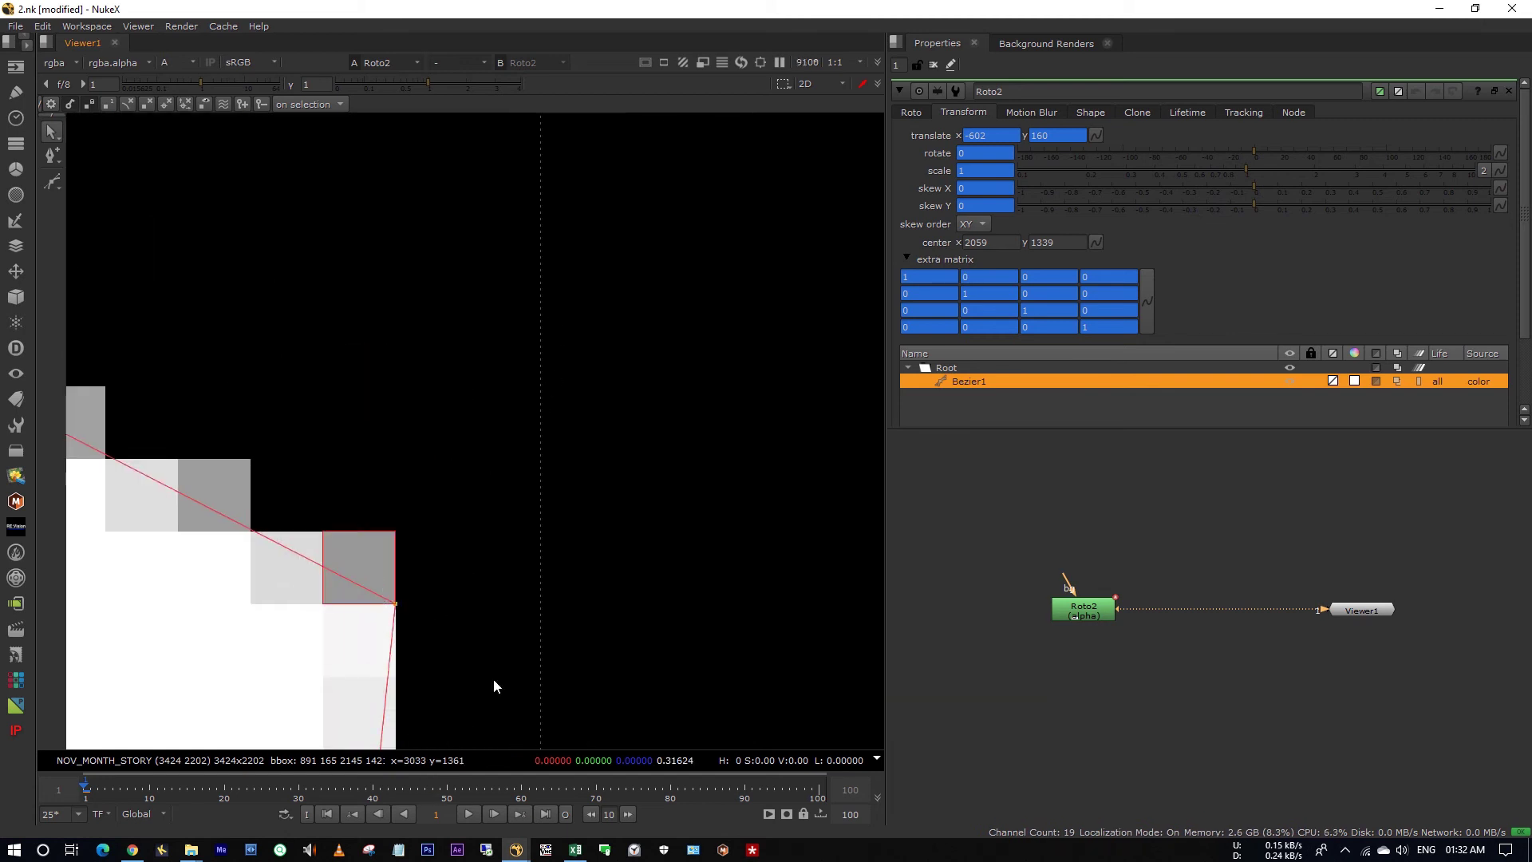
key(alt+Tab)
click(797, 370)
text(3033)
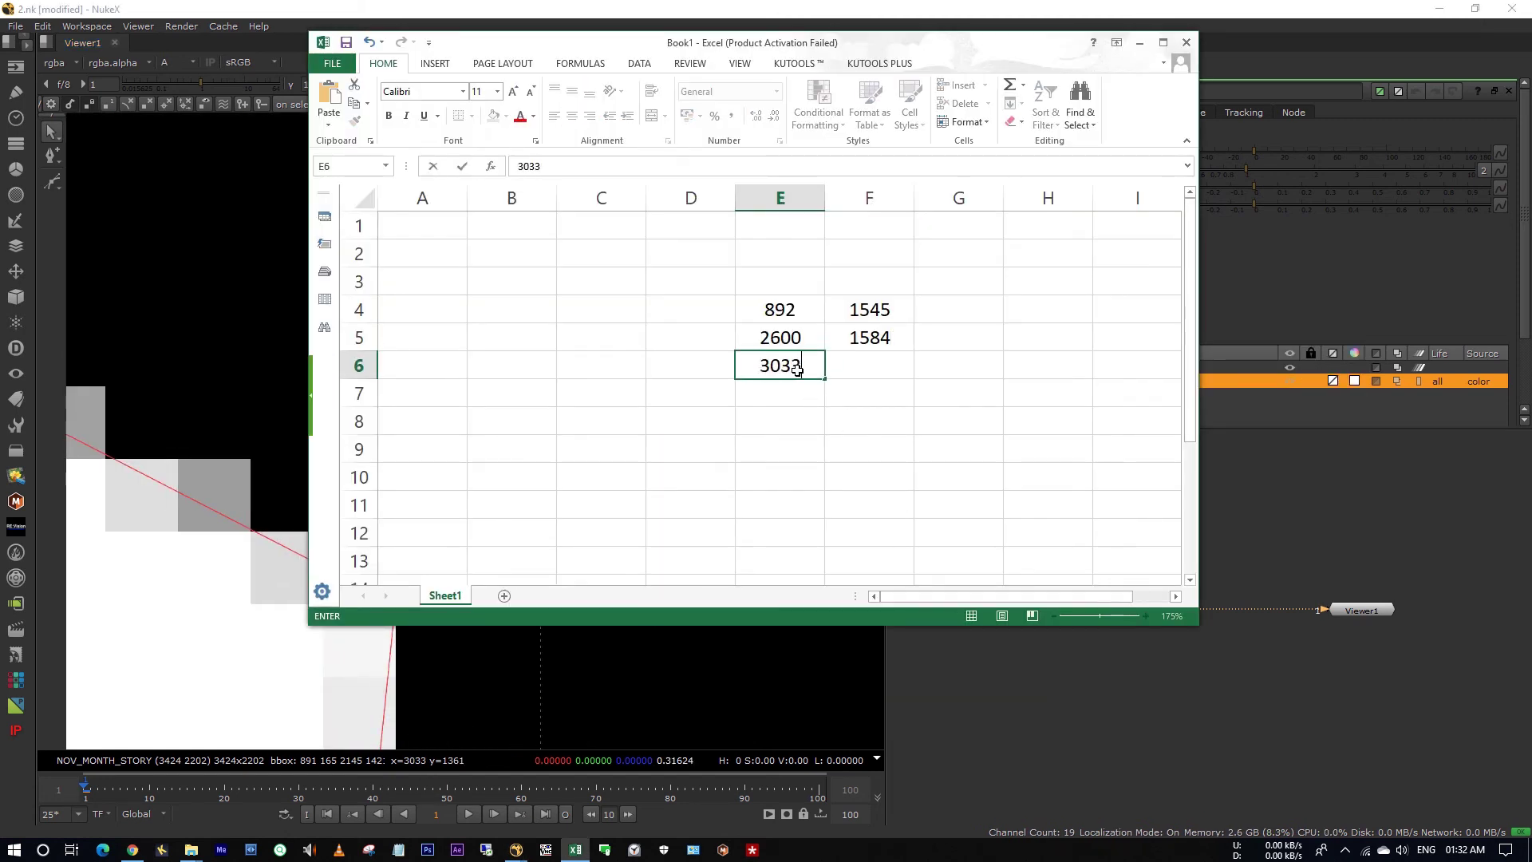
key(Tab)
text(1361)
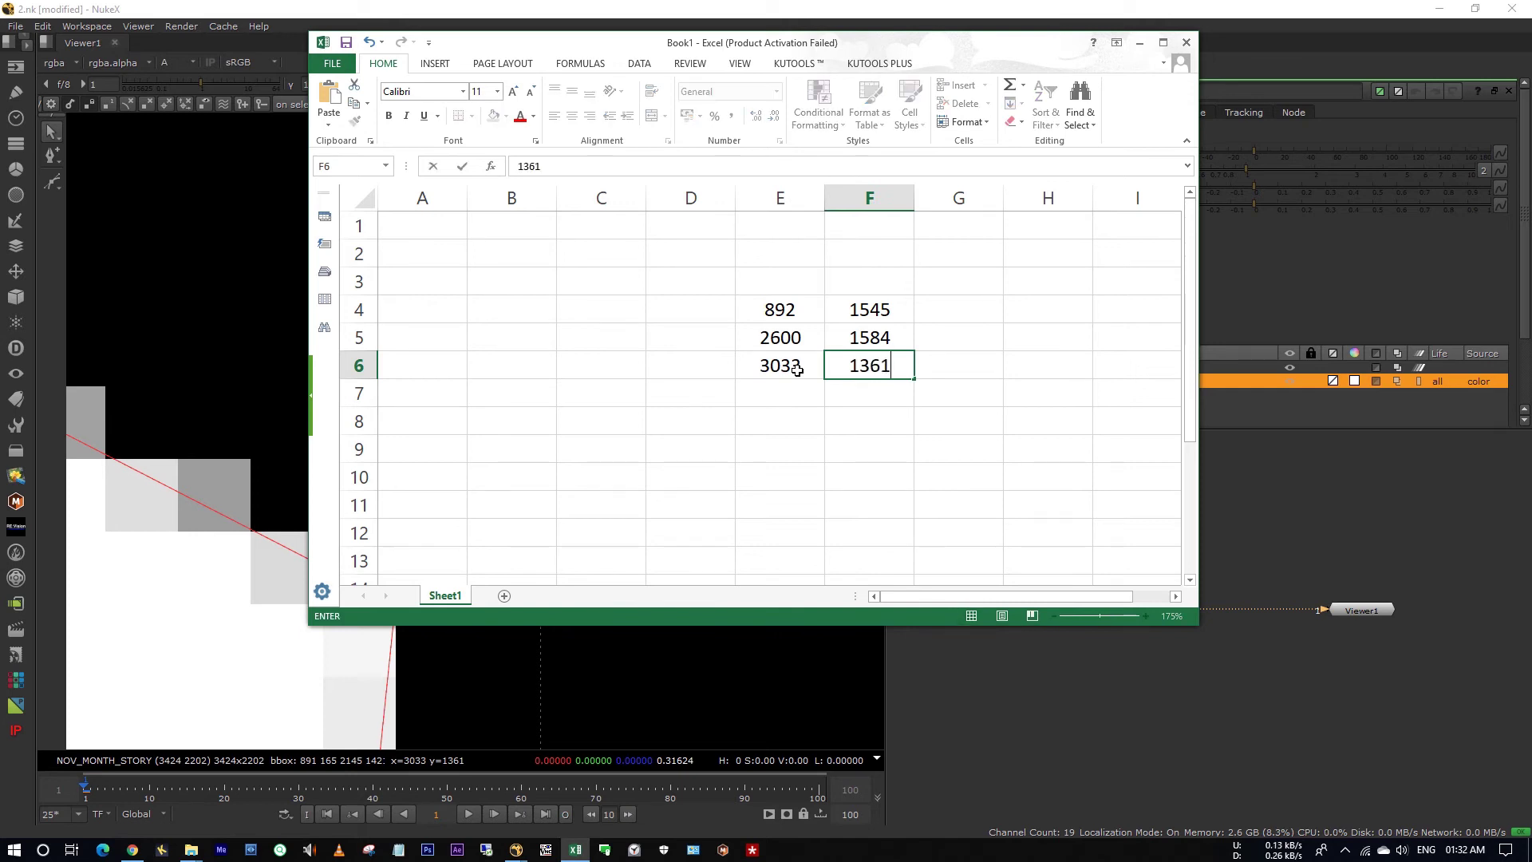
- Record the last corner, 2919 and 183, in E7 and F7, then select both coordinate columns
key(alt+Tab)
click(237, 548)
key(f)
scroll(718, 622, up, 8)
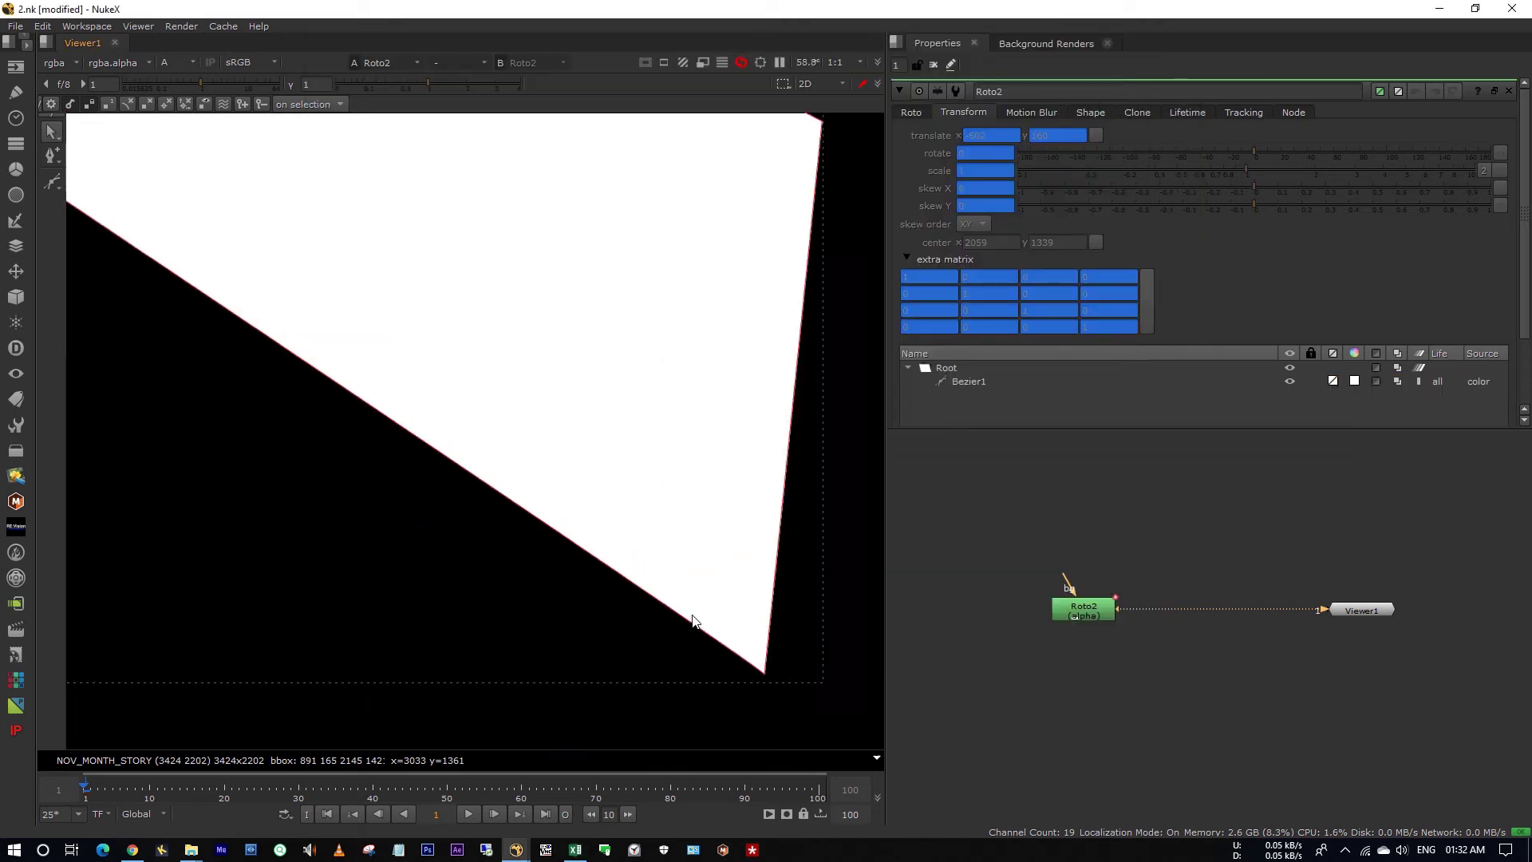
scroll(530, 455, up, 5)
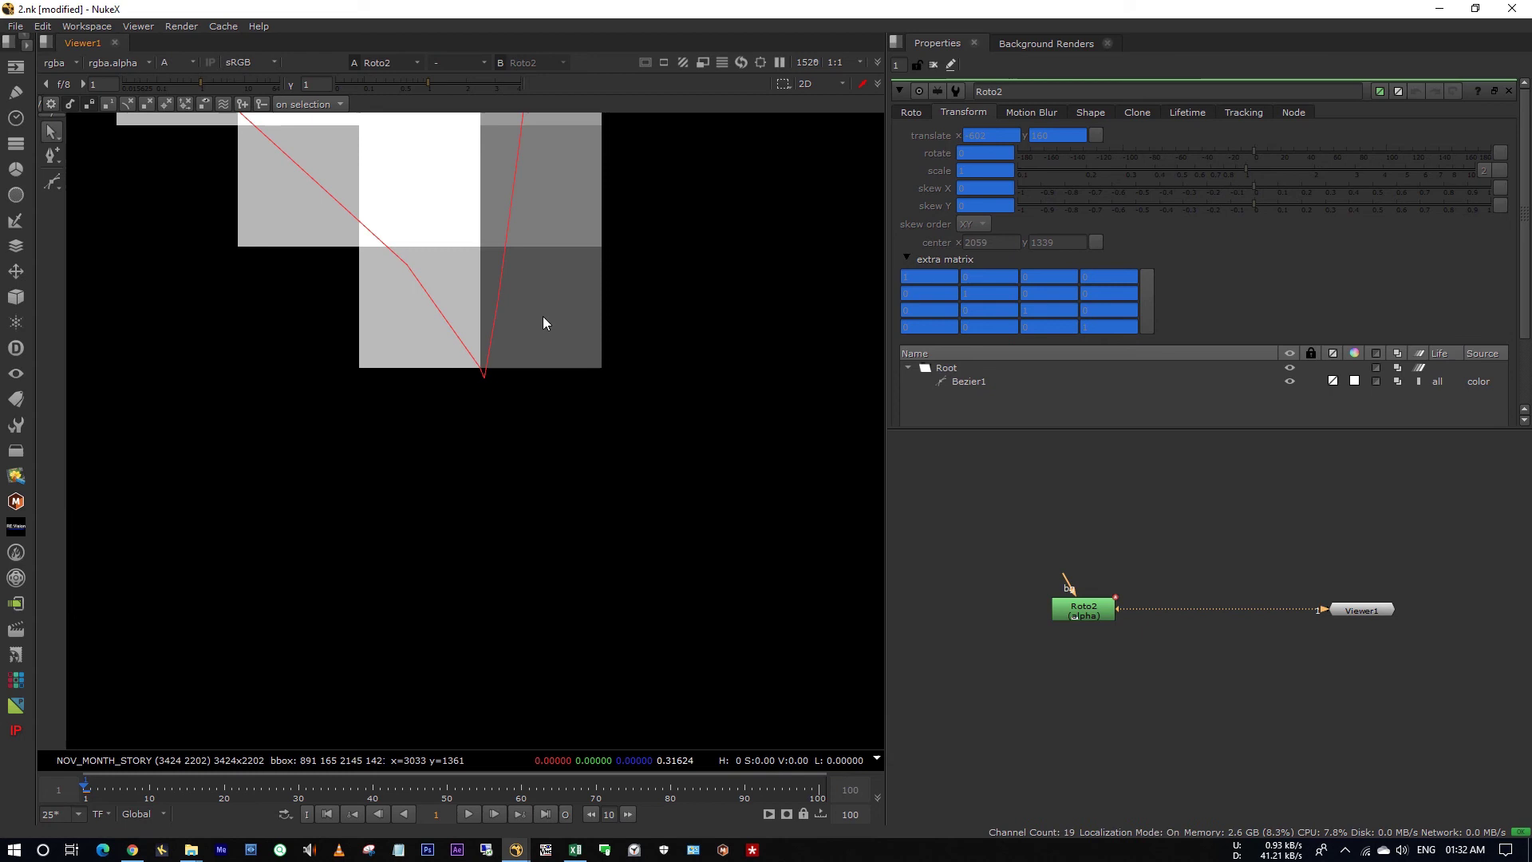
key(alt+Tab)
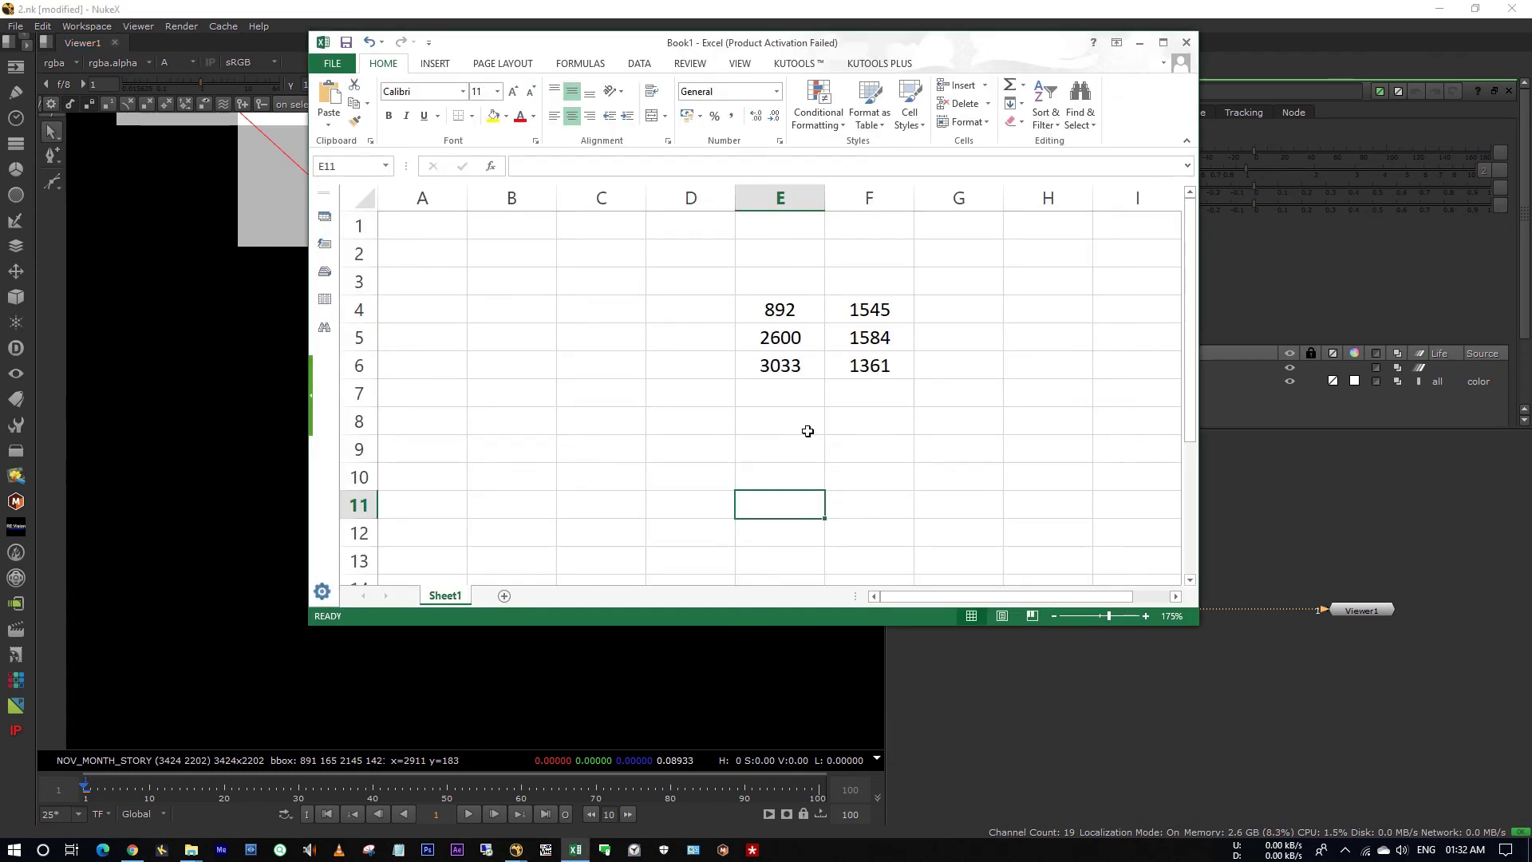
click(796, 392)
text(2919)
key(Tab)
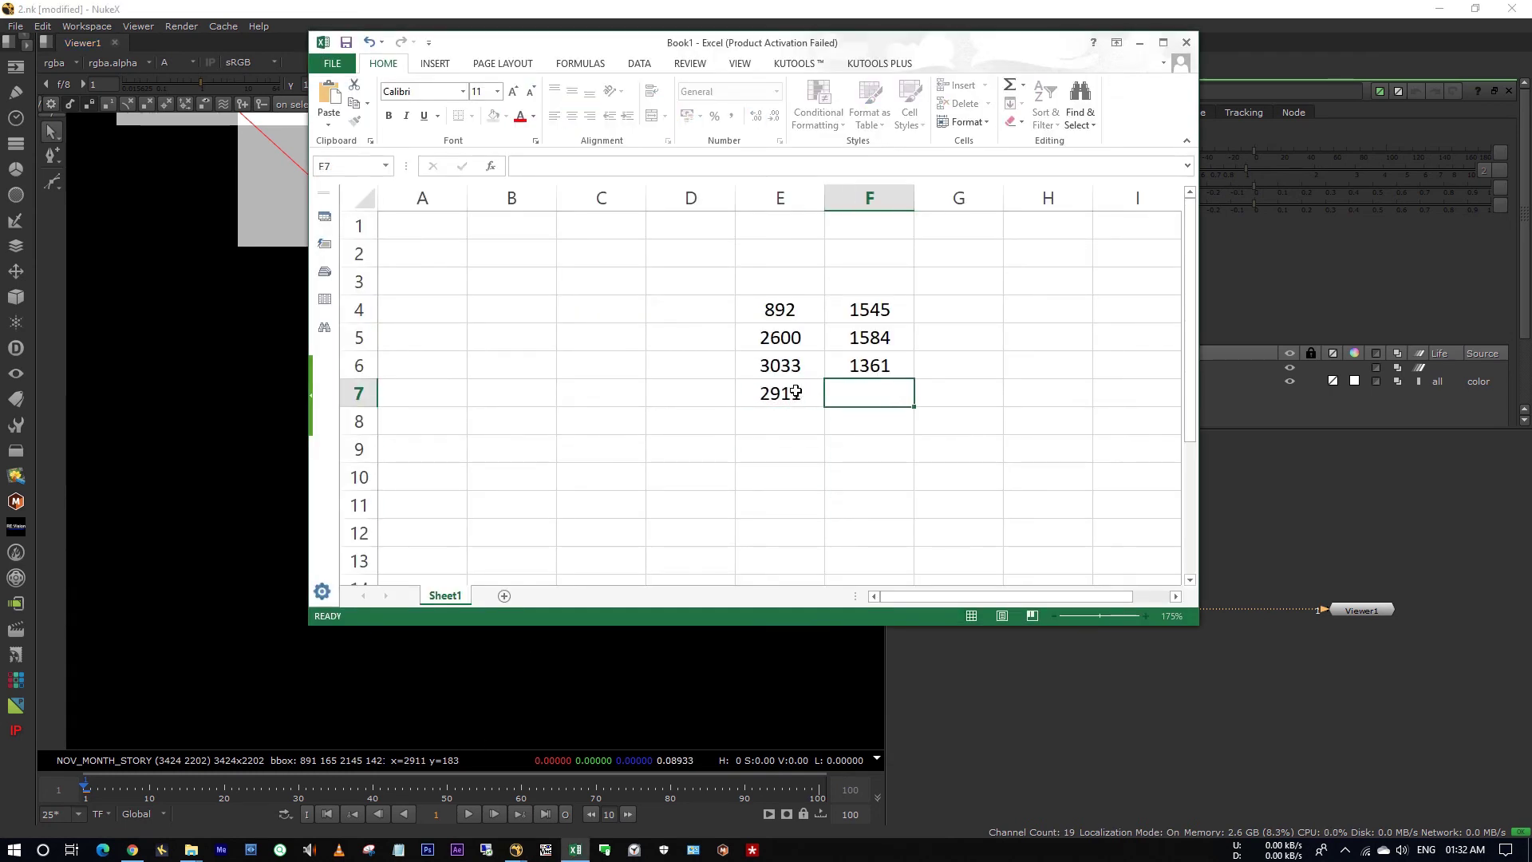
text(183)
click(862, 447)
drag(762, 285, 780, 421)
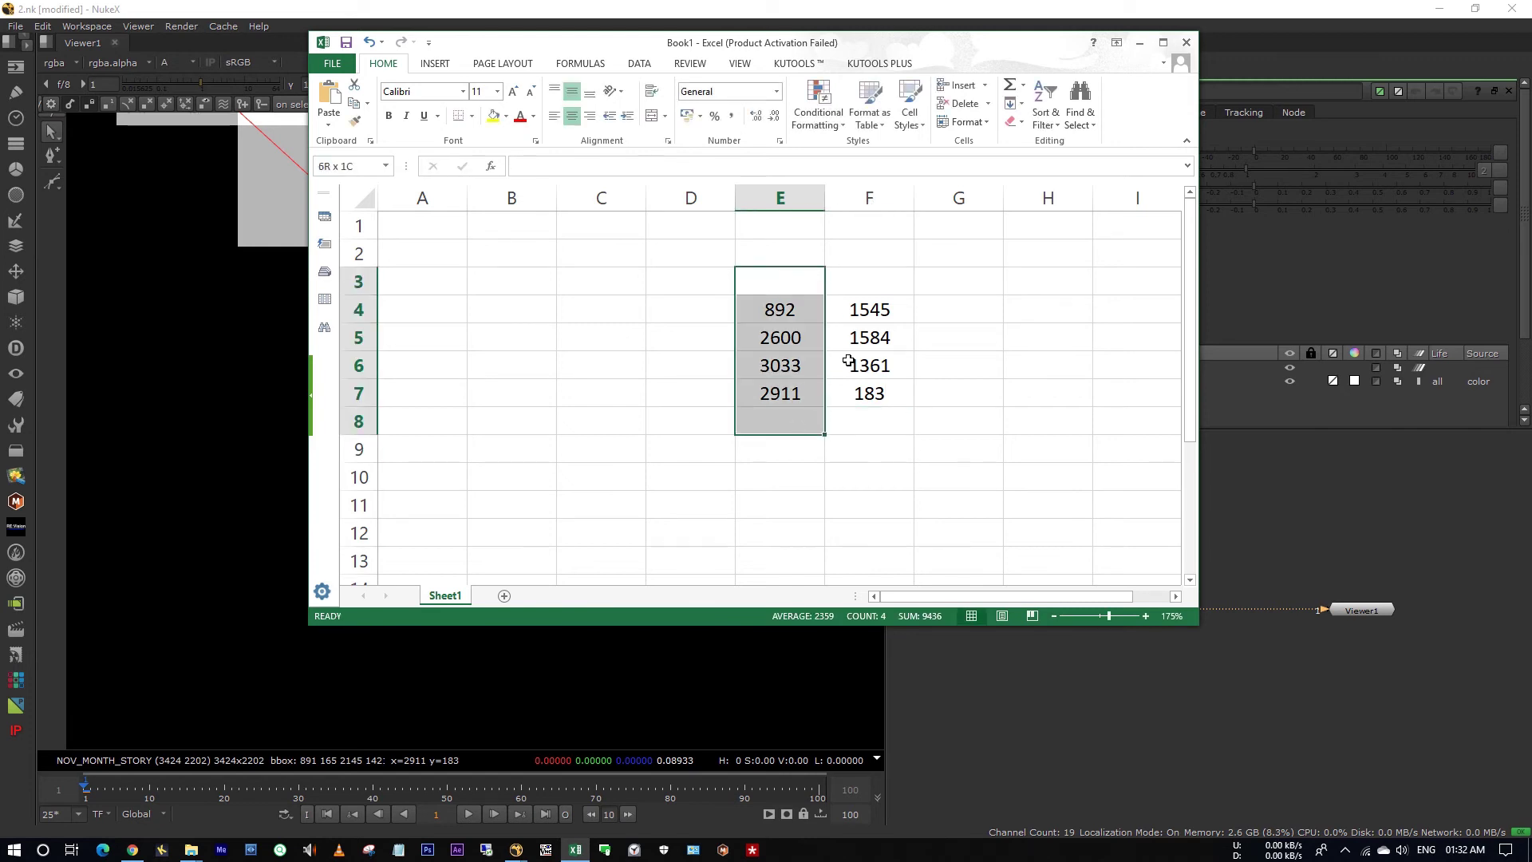
drag(870, 254, 866, 417)
- Add a Transform node after Roto2 in NukeX
key(alt+Tab)
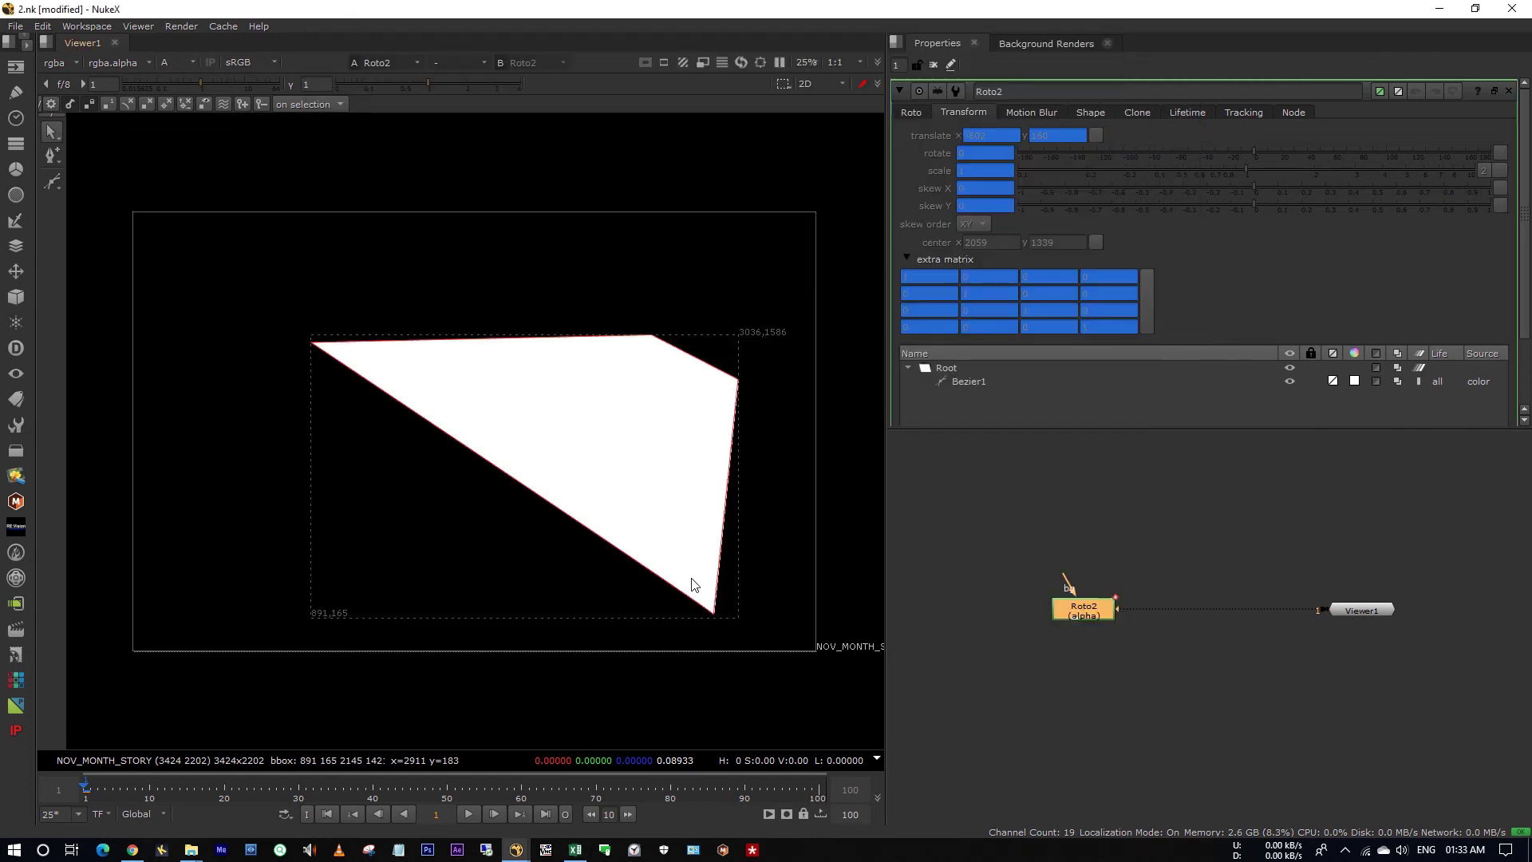
key(t)
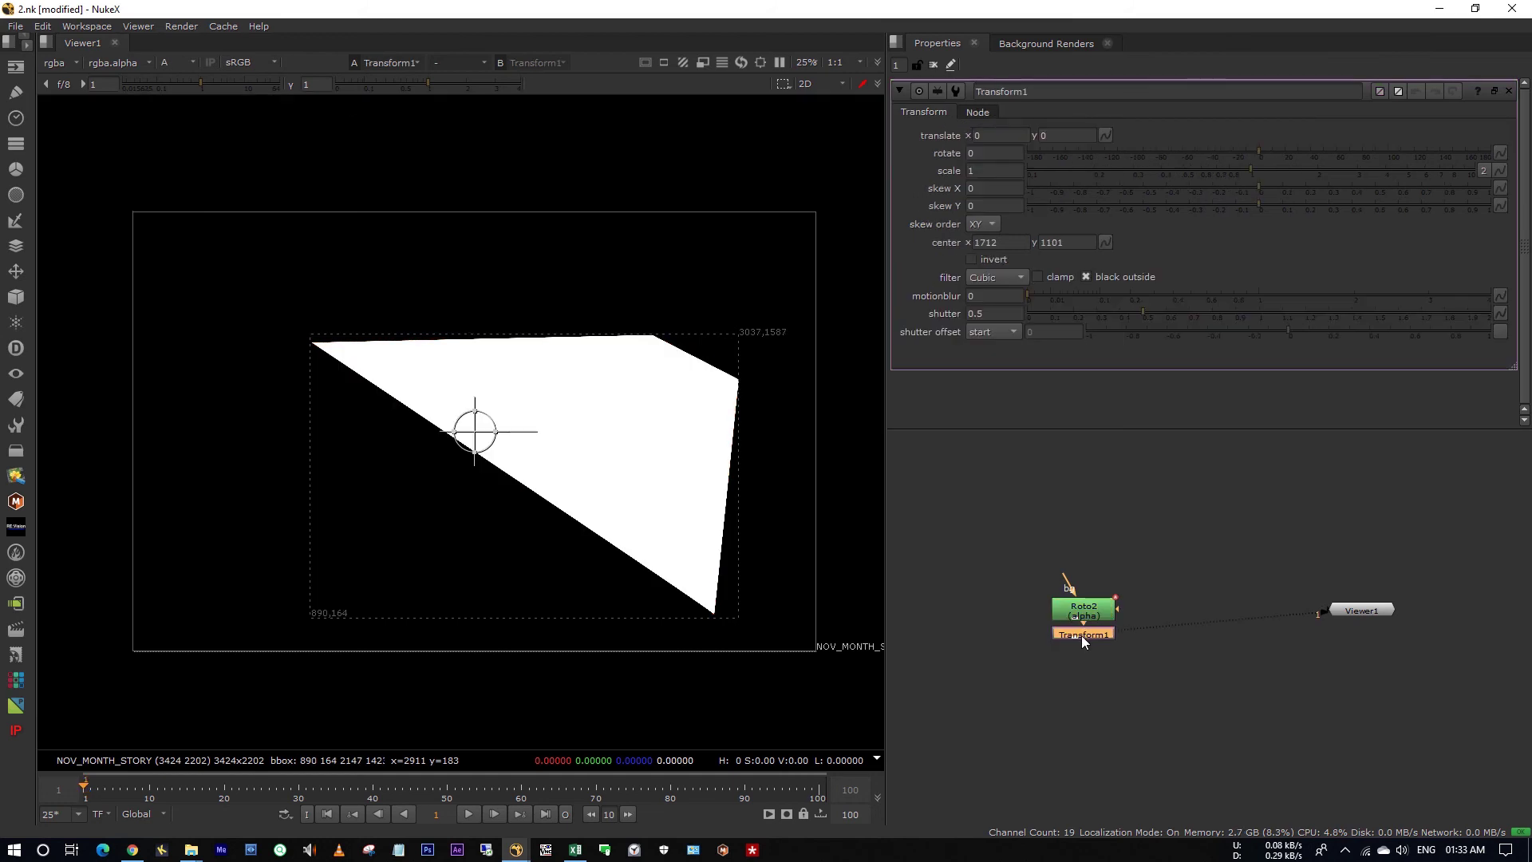
click(1132, 652)
- Select the four x values in Excel to read their average, 2359
key(alt+Tab)
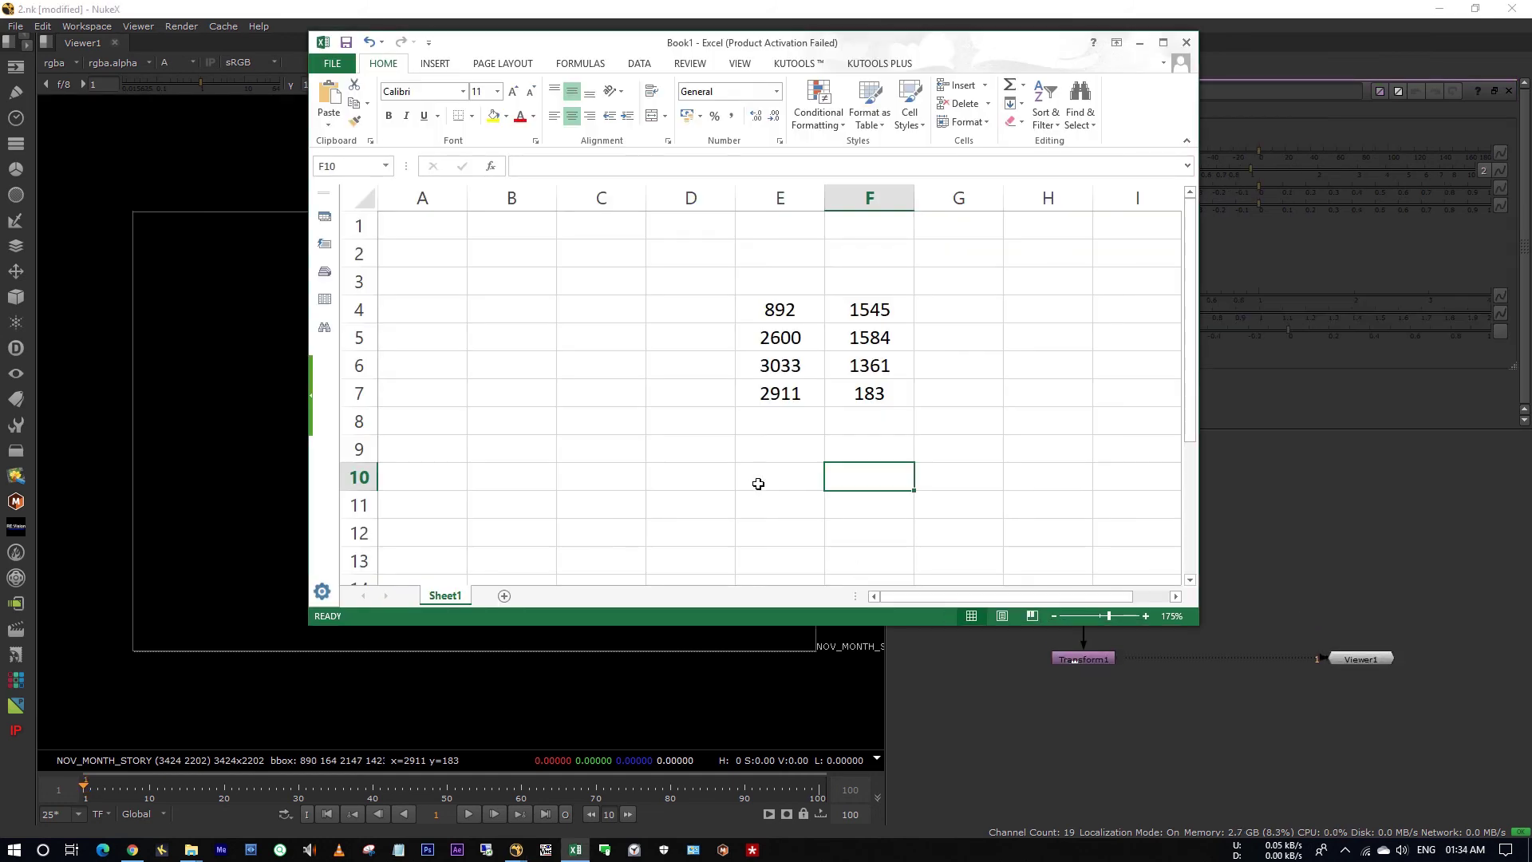
drag(764, 279, 804, 409)
drag(852, 287, 910, 403)
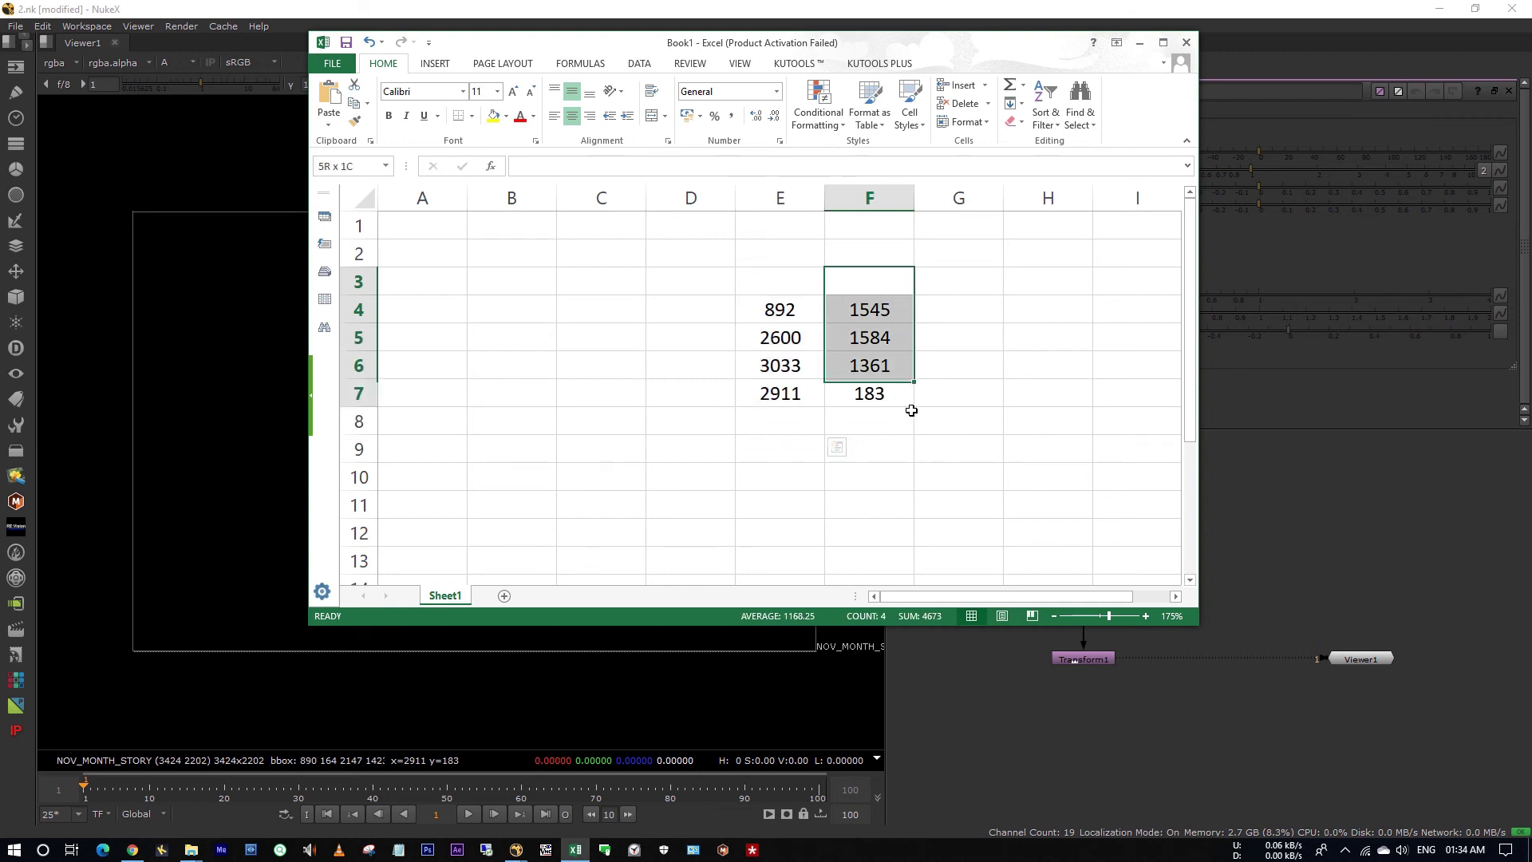
click(979, 363)
drag(773, 274, 790, 410)
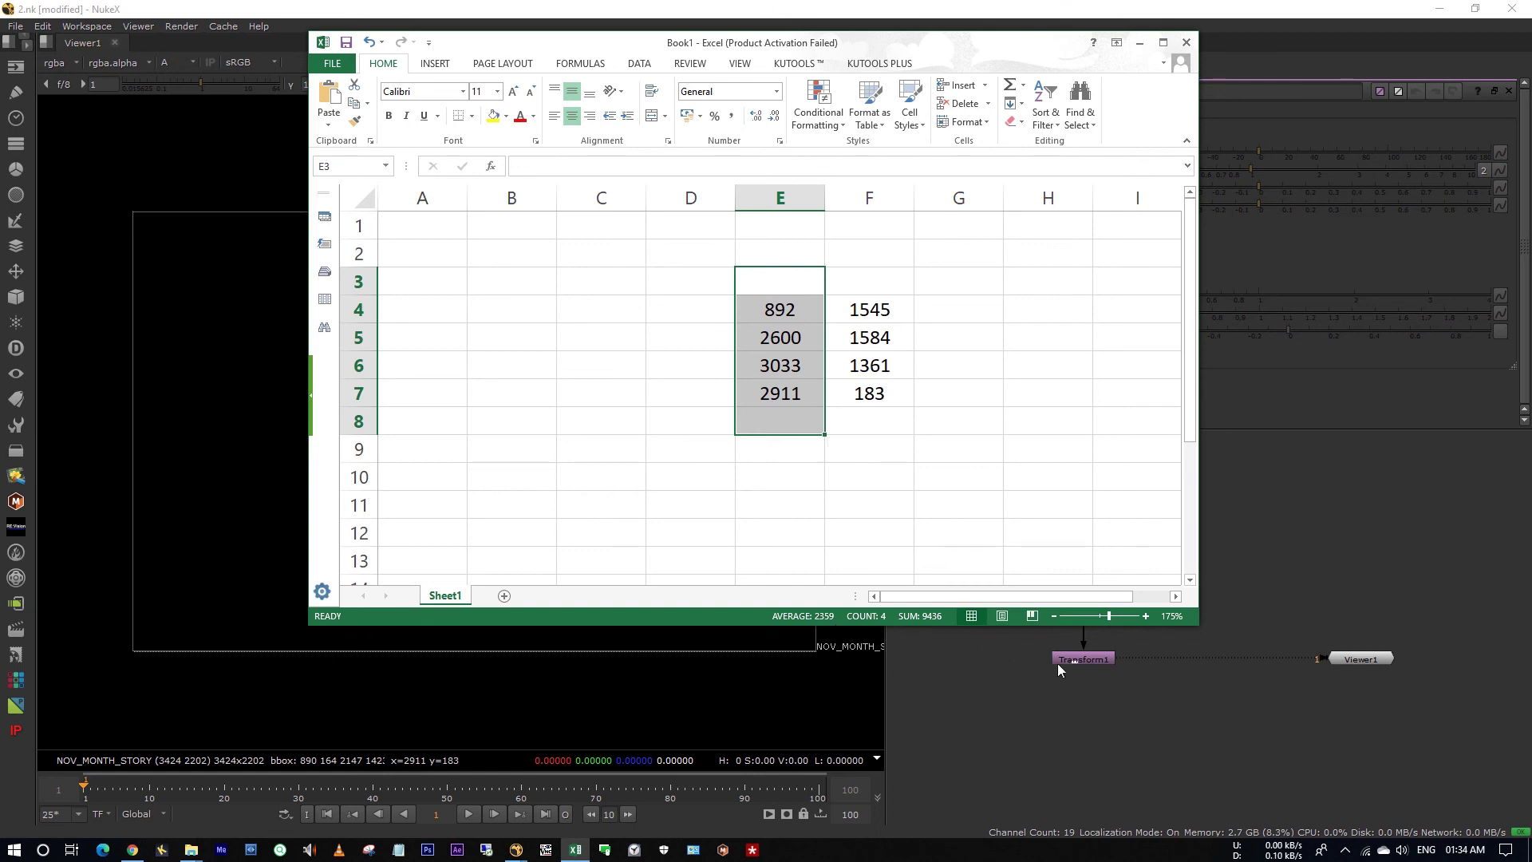
click(1065, 659)
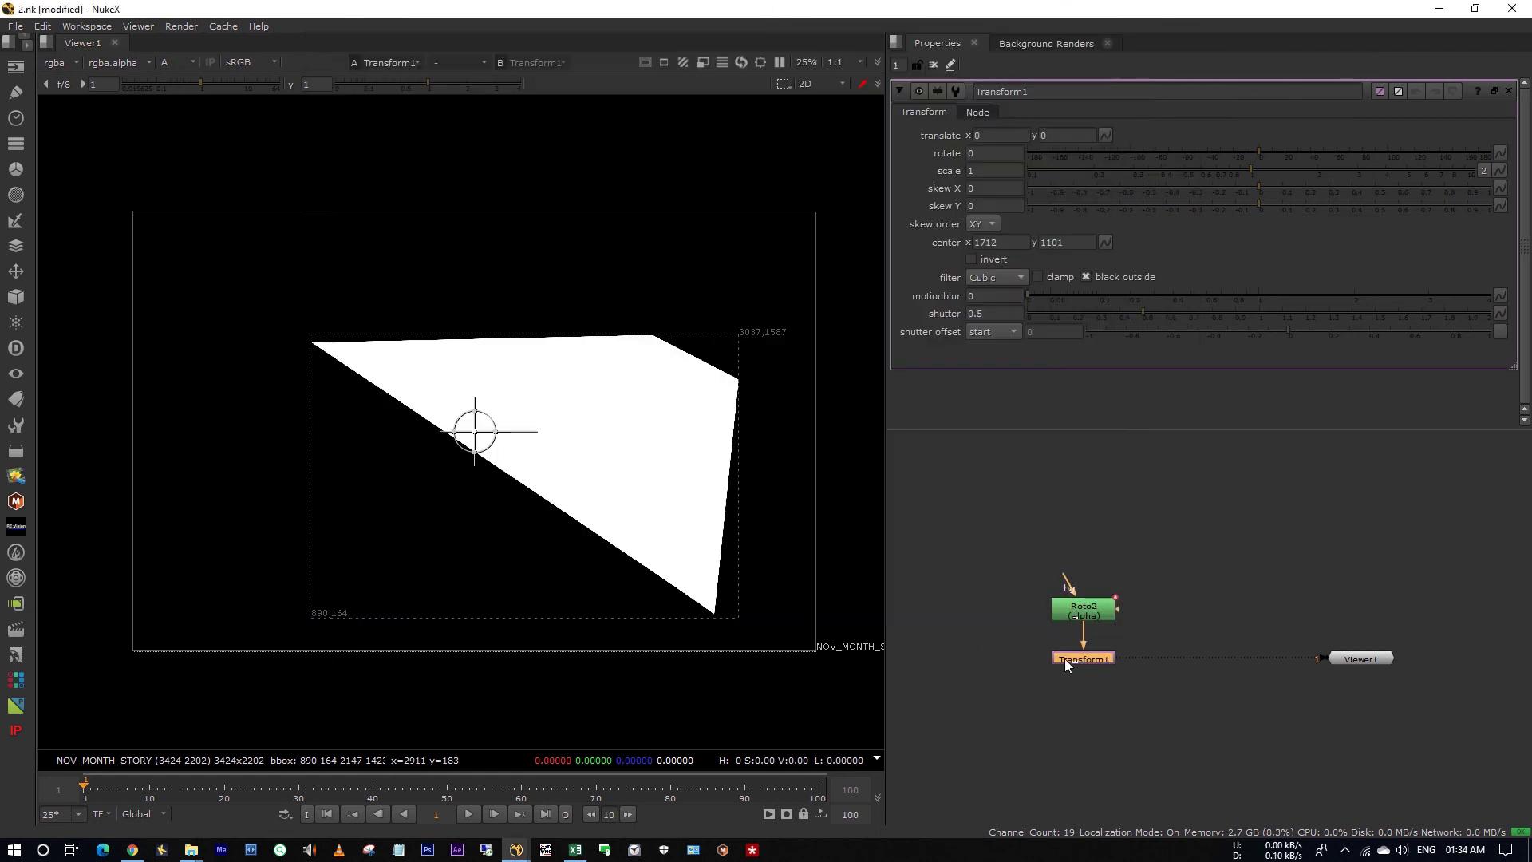
- Enter center x 2359, read the column F average, and enter center y 1168.25
click(1009, 241)
click(1080, 526)
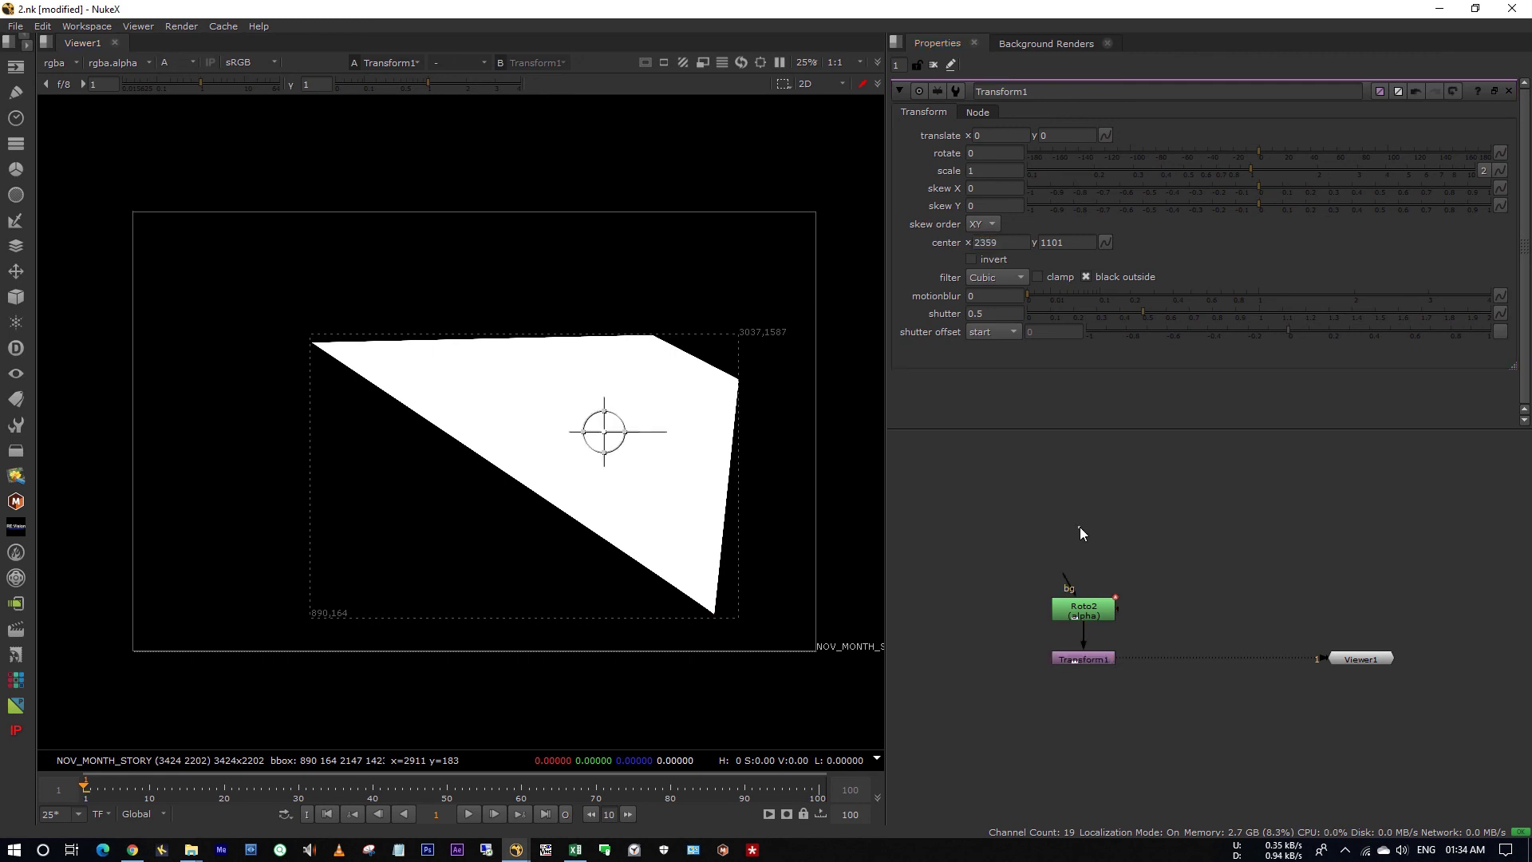
key(alt+Tab)
click(869, 254)
drag(888, 369, 896, 420)
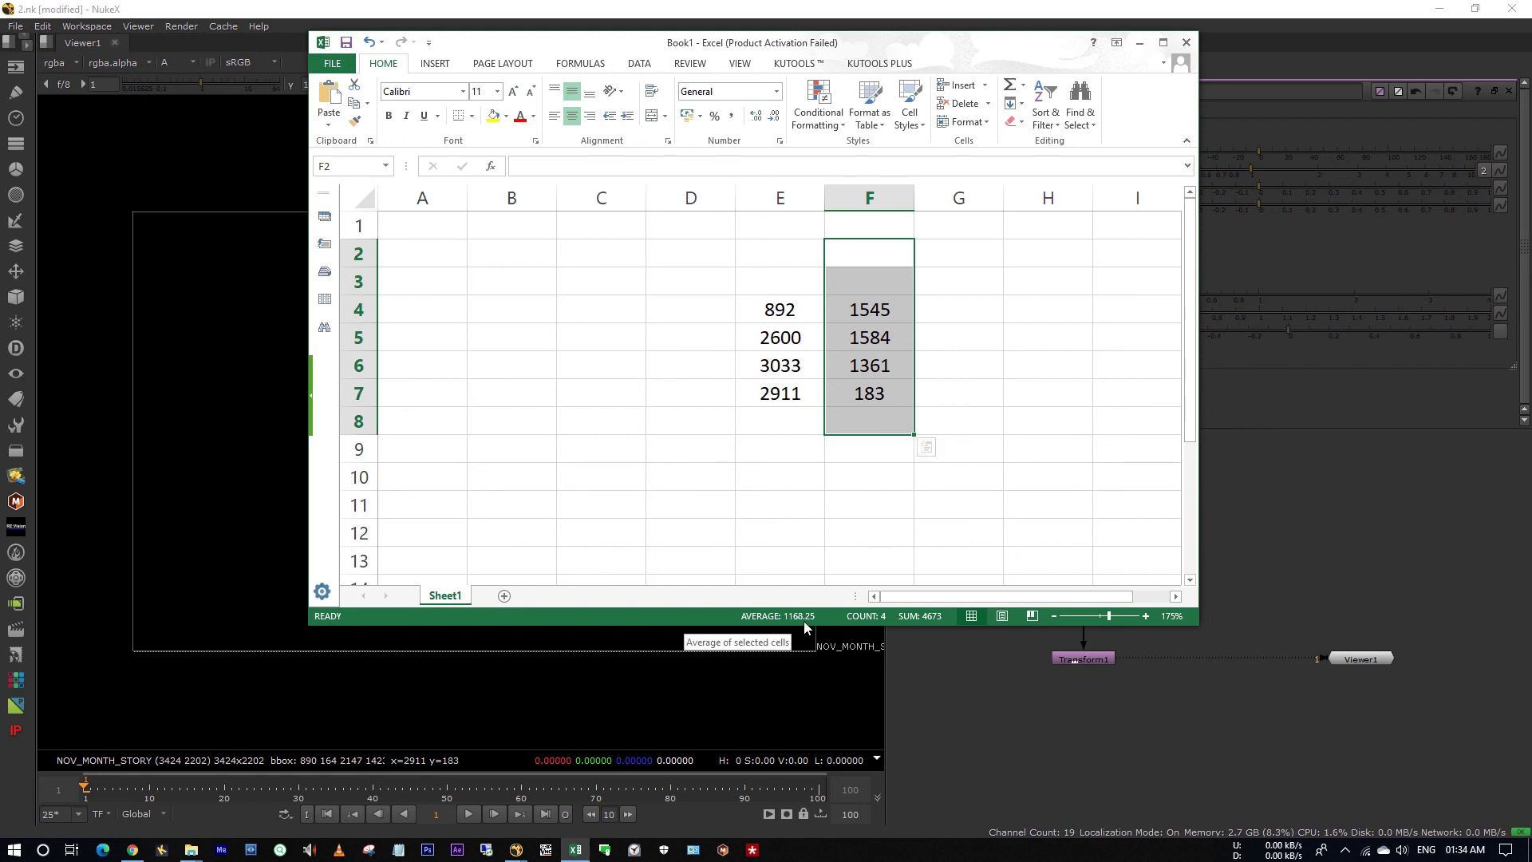
click(1291, 388)
click(1069, 242)
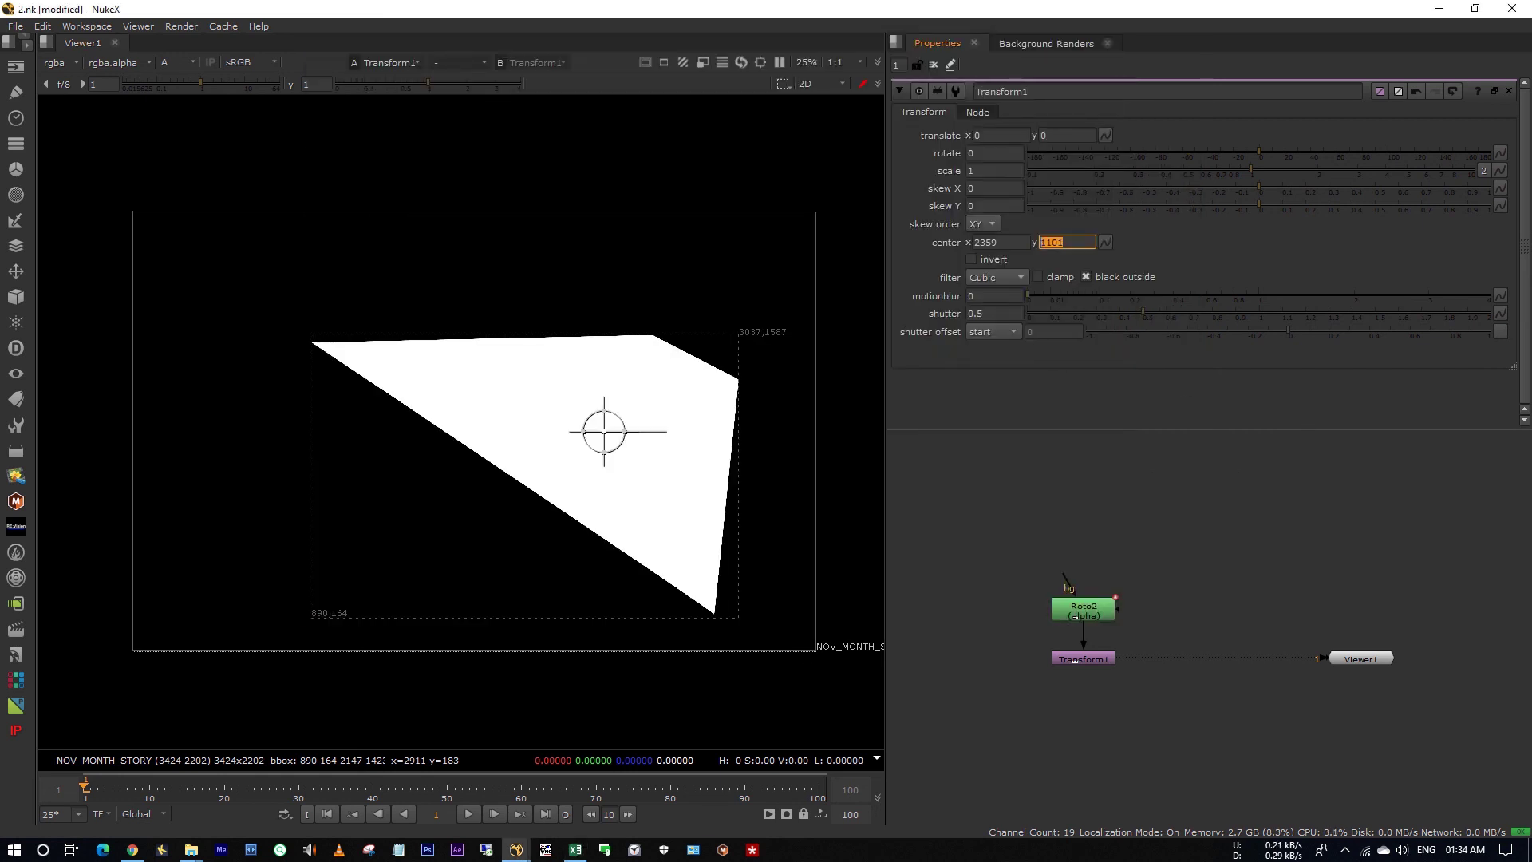
text(1168.25)
key(Return)
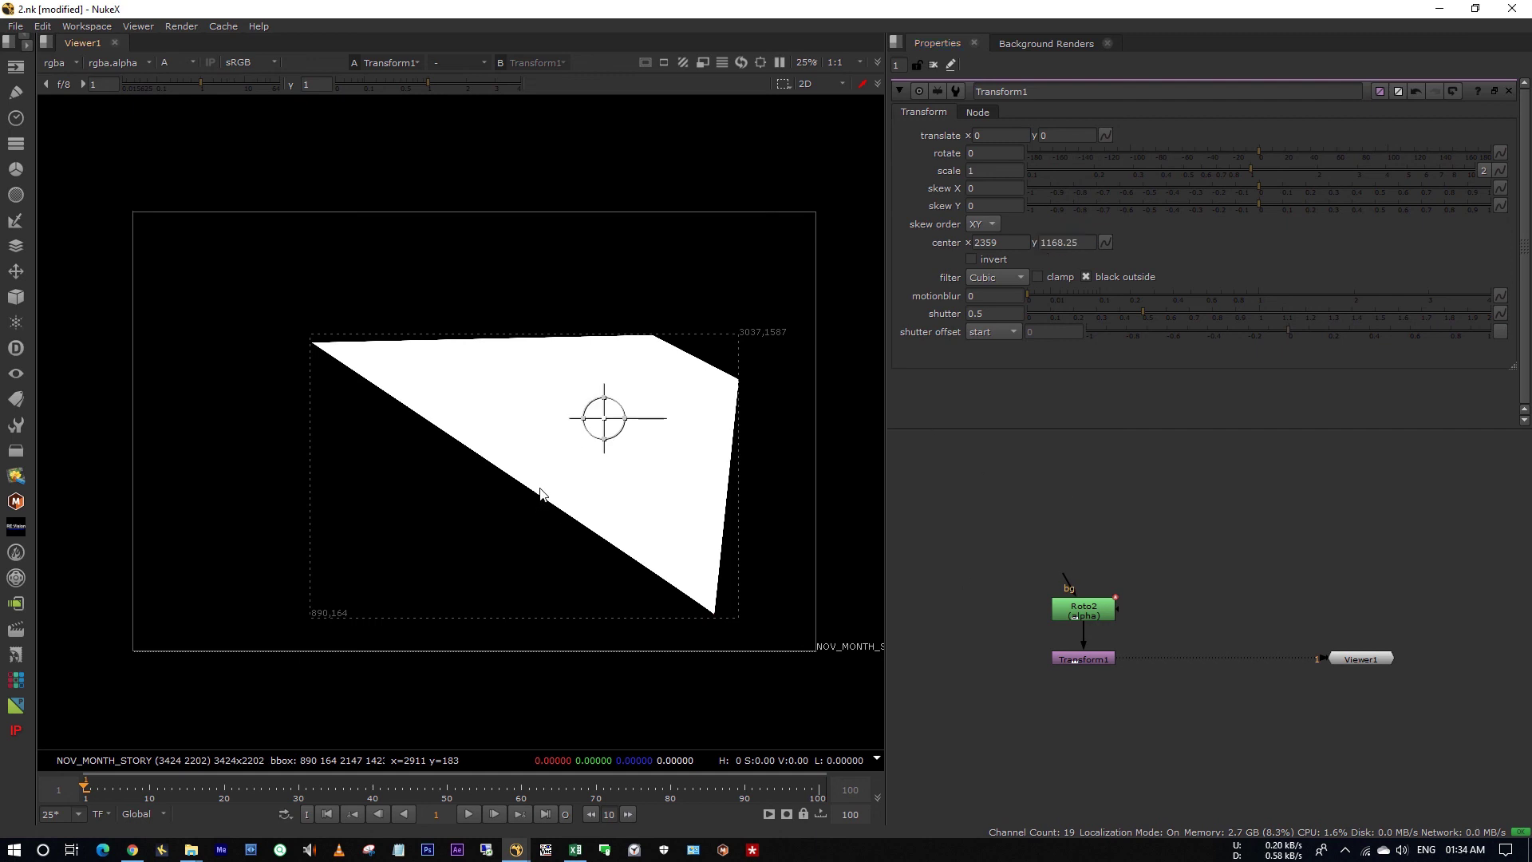
drag(529, 364, 686, 470)
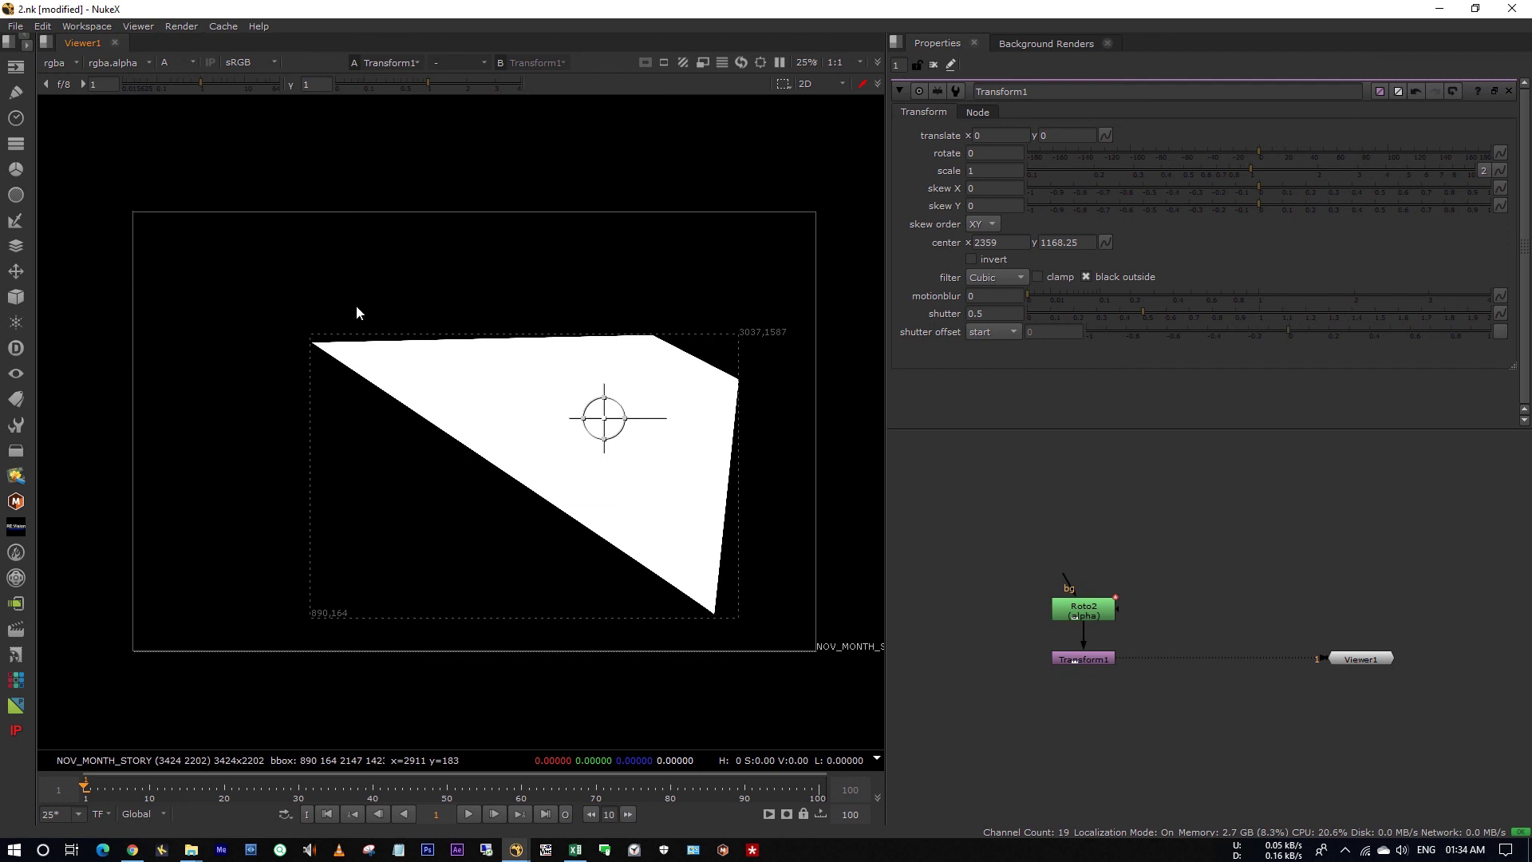
click(1096, 660)
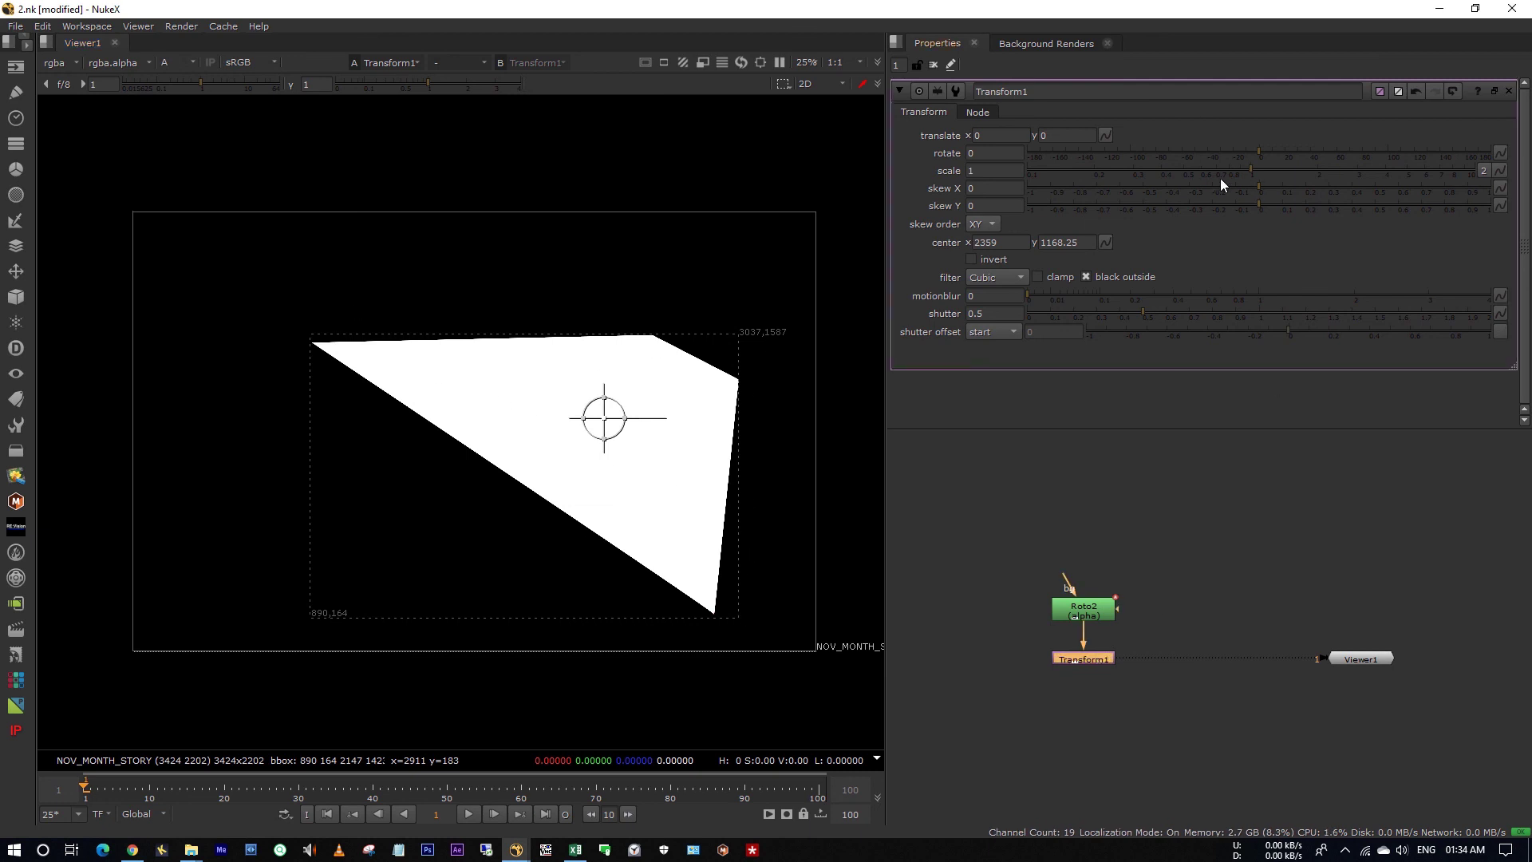
mouse_move(1256, 170)
mouse_down()
mouse_move(1299, 169)
mouse_move(1242, 170)
mouse_move(1313, 180)
mouse_move(1251, 176)
mouse_up()
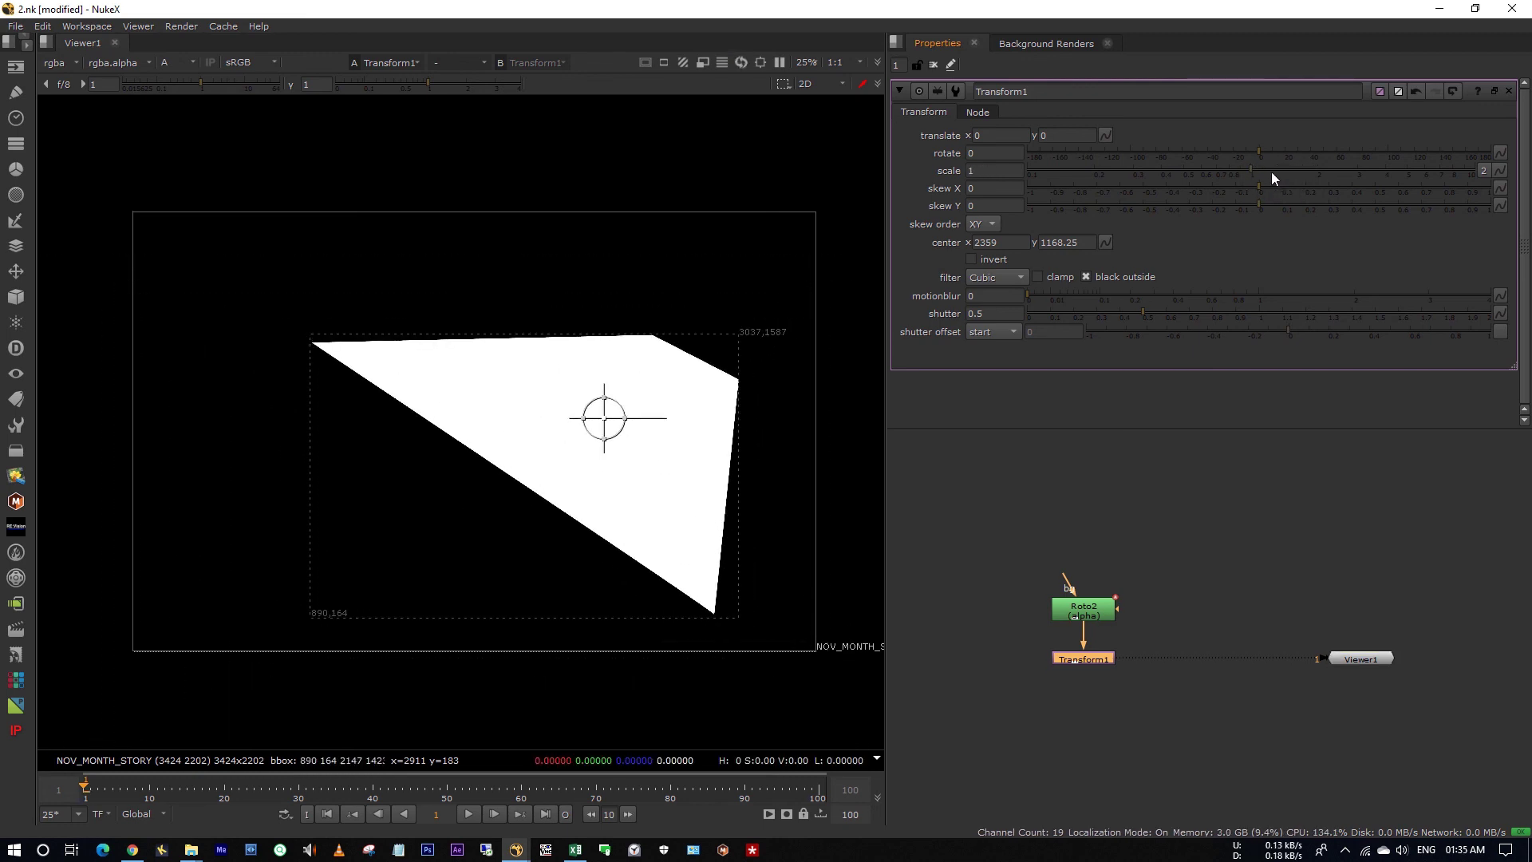